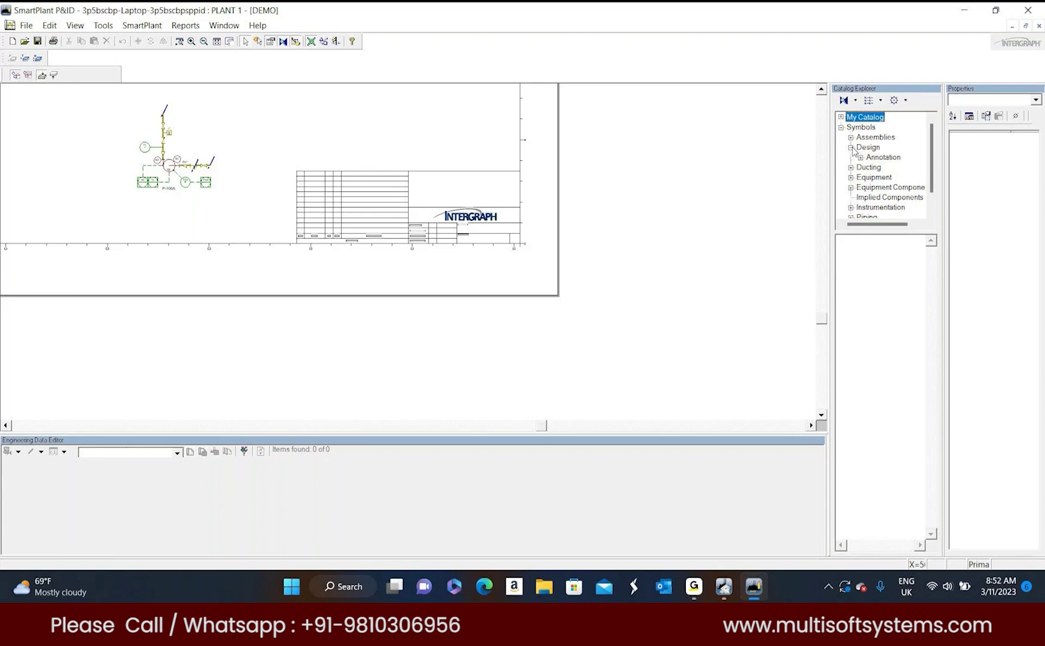
Step: Collapse the Design category, then expand and collapse Ducting again
{"action": "left_click", "coordinate": [851, 148]}
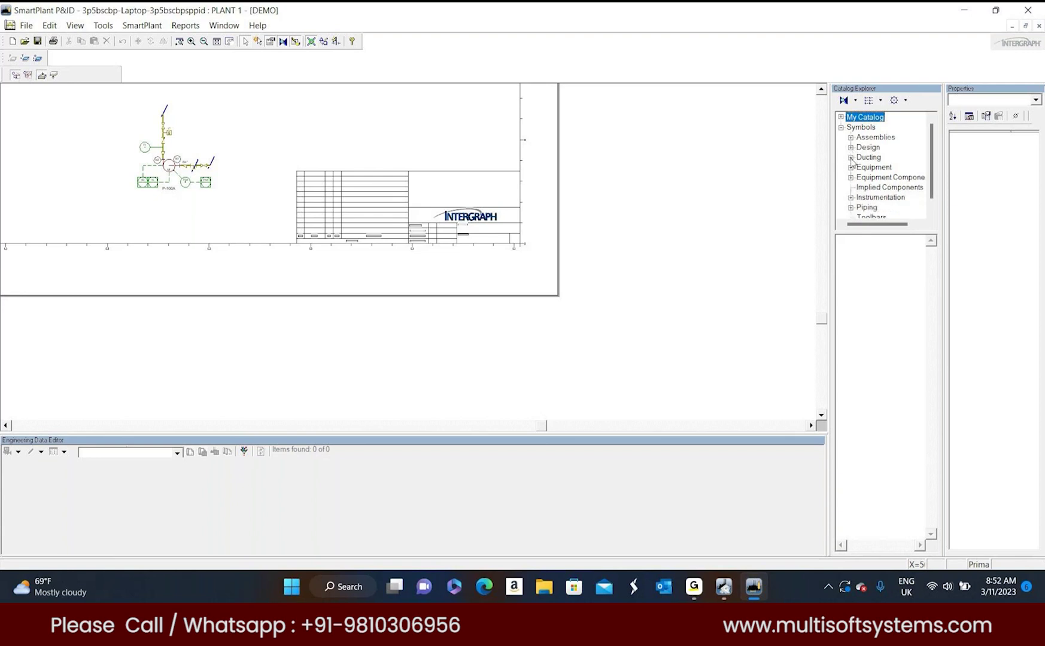
{"action": "left_click", "coordinate": [851, 158]}
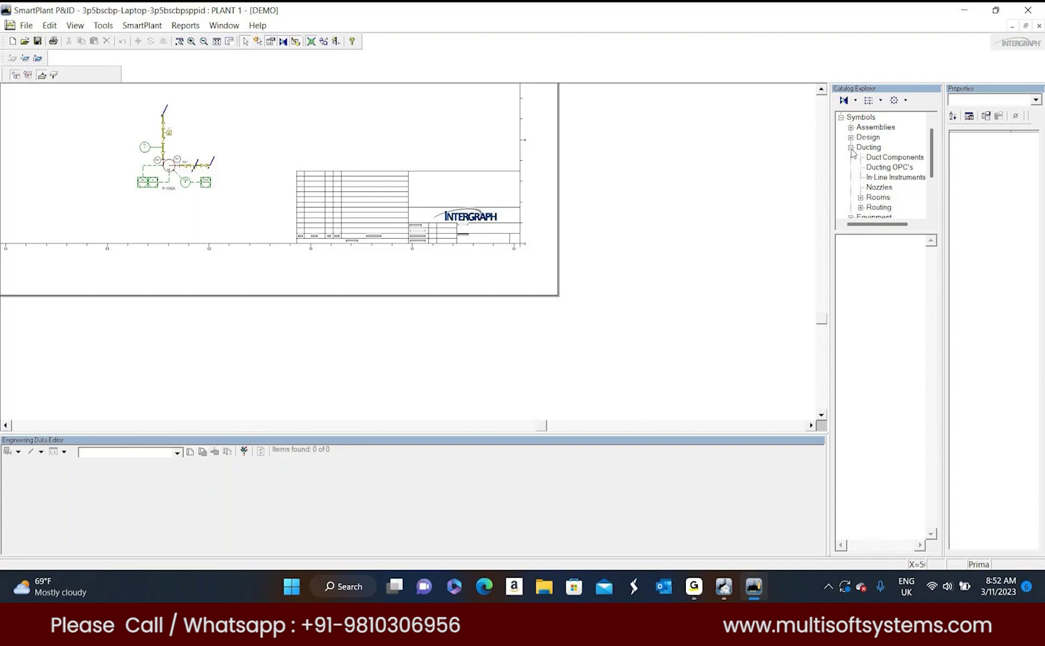
{"action": "left_click", "coordinate": [850, 147]}
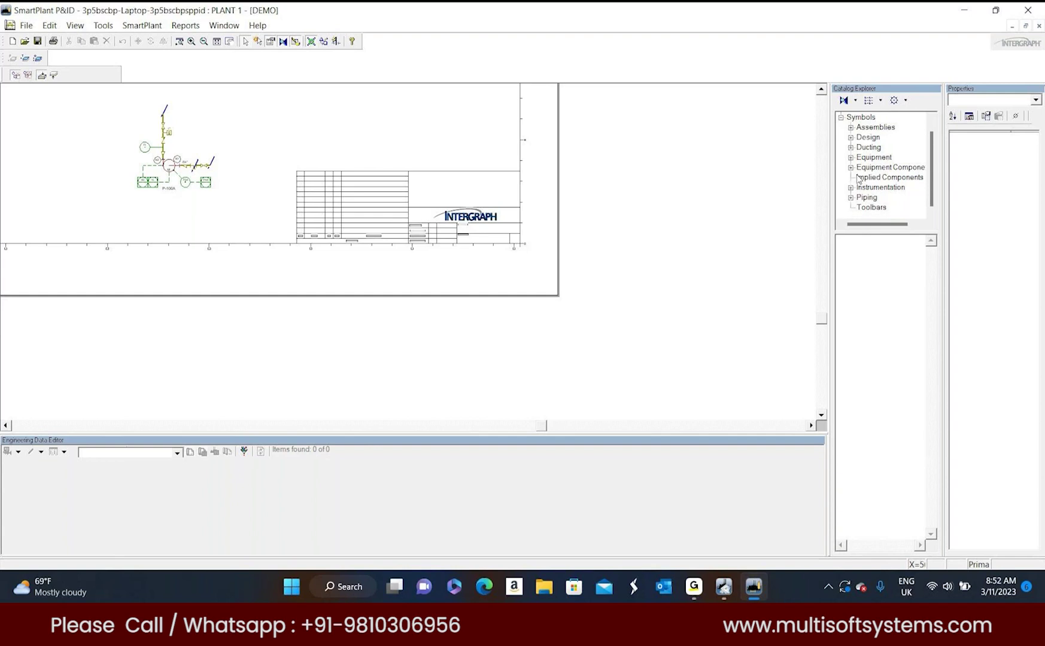
Step: Expand Symbols > Equipment to list Black Box System, Heat Transfer Equipment, Mechanical, Other Equipment and Vessels
{"action": "left_click", "coordinate": [851, 168]}
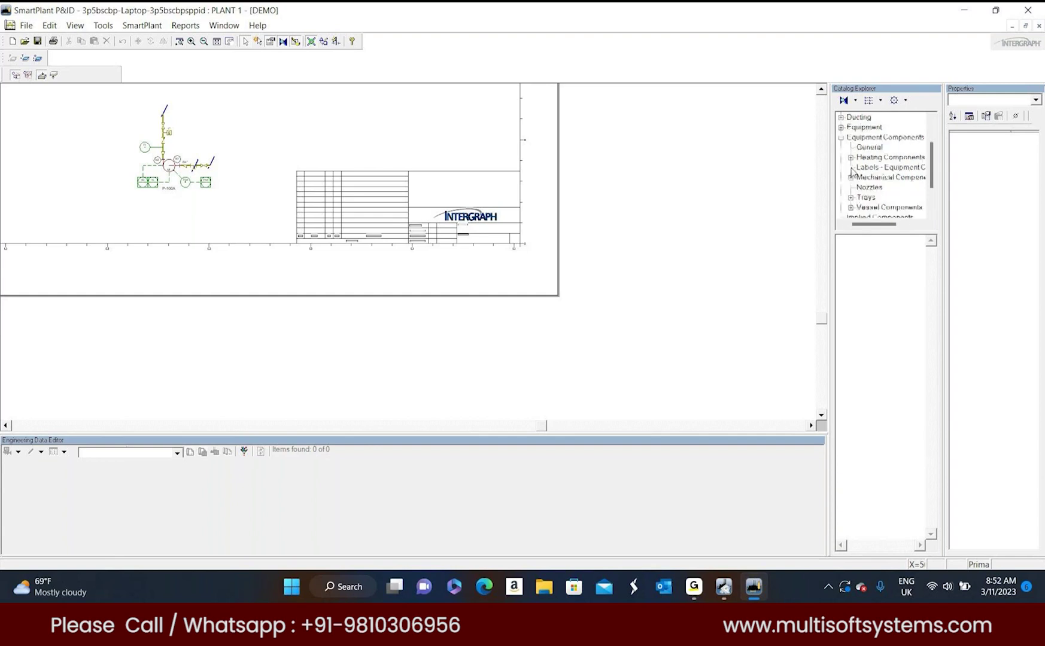
{"action": "scroll", "coordinate": [868, 161], "scroll_direction": "down", "scroll_amount": 2}
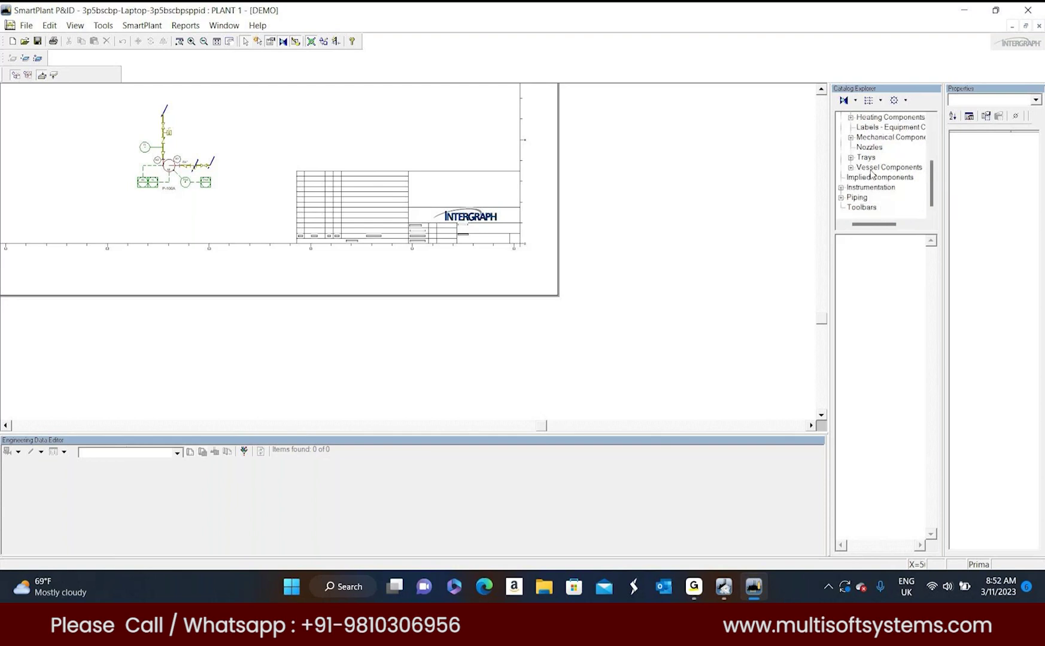
{"action": "scroll", "coordinate": [892, 138], "scroll_direction": "up", "scroll_amount": 1}
{"action": "scroll", "coordinate": [876, 146], "scroll_direction": "up", "scroll_amount": 1}
{"action": "left_click", "coordinate": [841, 147]}
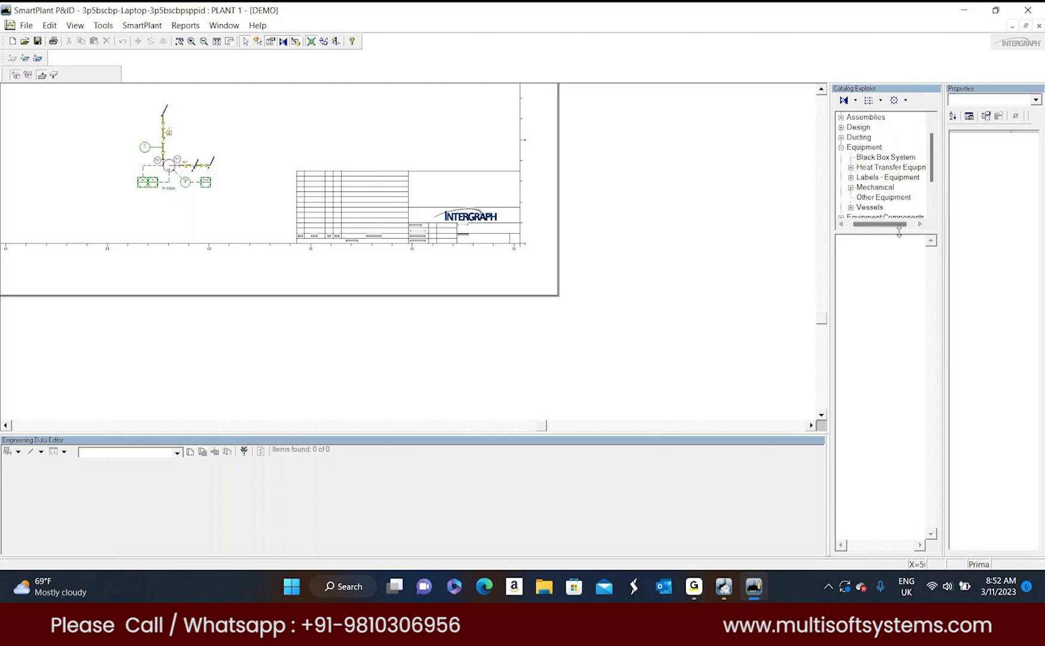
{"action": "scroll", "coordinate": [893, 190], "scroll_direction": "down", "scroll_amount": 1}
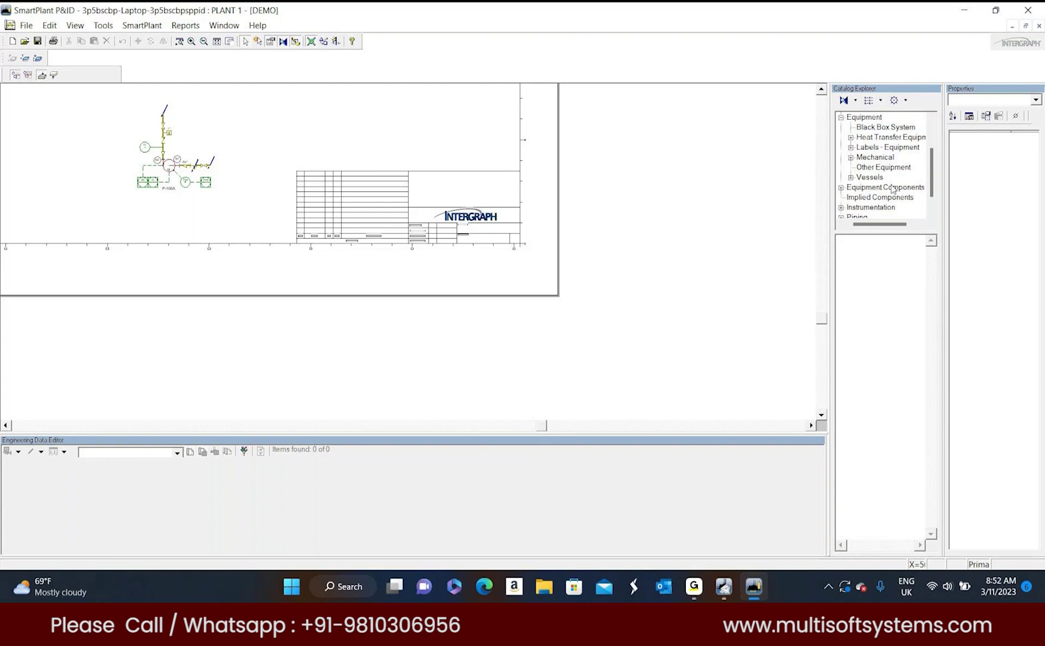
{"action": "scroll", "coordinate": [893, 190], "scroll_direction": "up", "scroll_amount": 1}
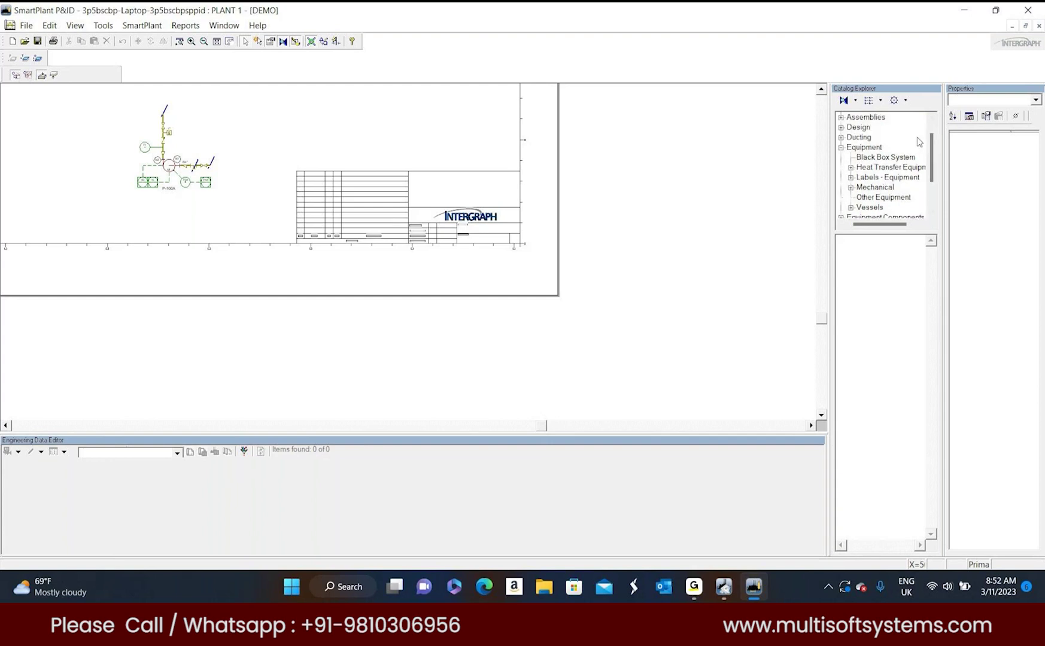
{"action": "left_click", "coordinate": [932, 120]}
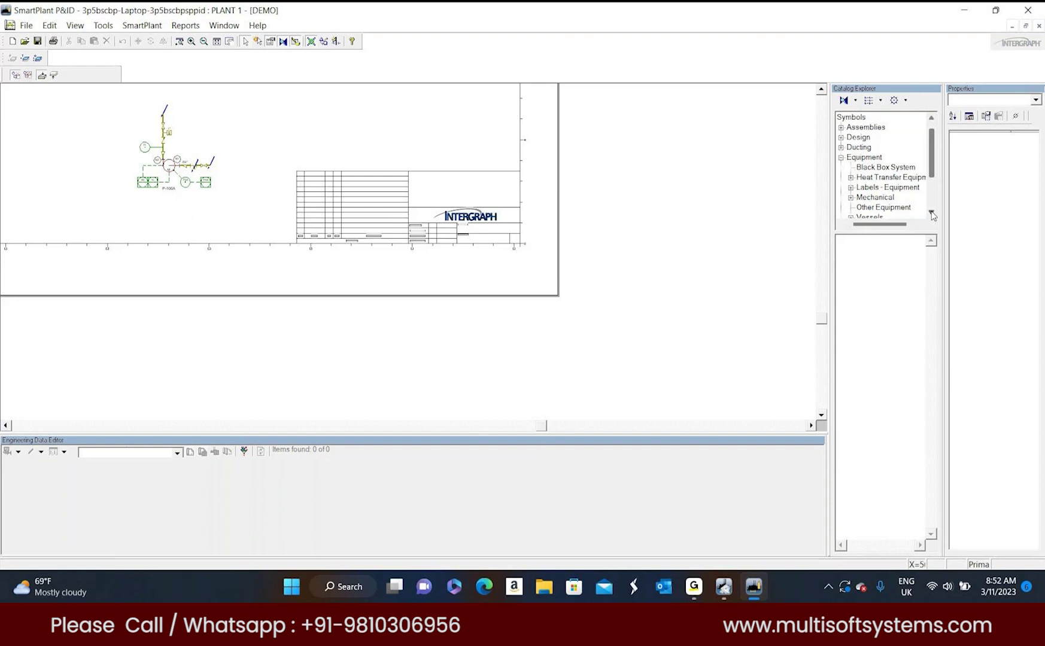
{"action": "scroll", "coordinate": [932, 215], "scroll_direction": "down", "scroll_amount": 2}
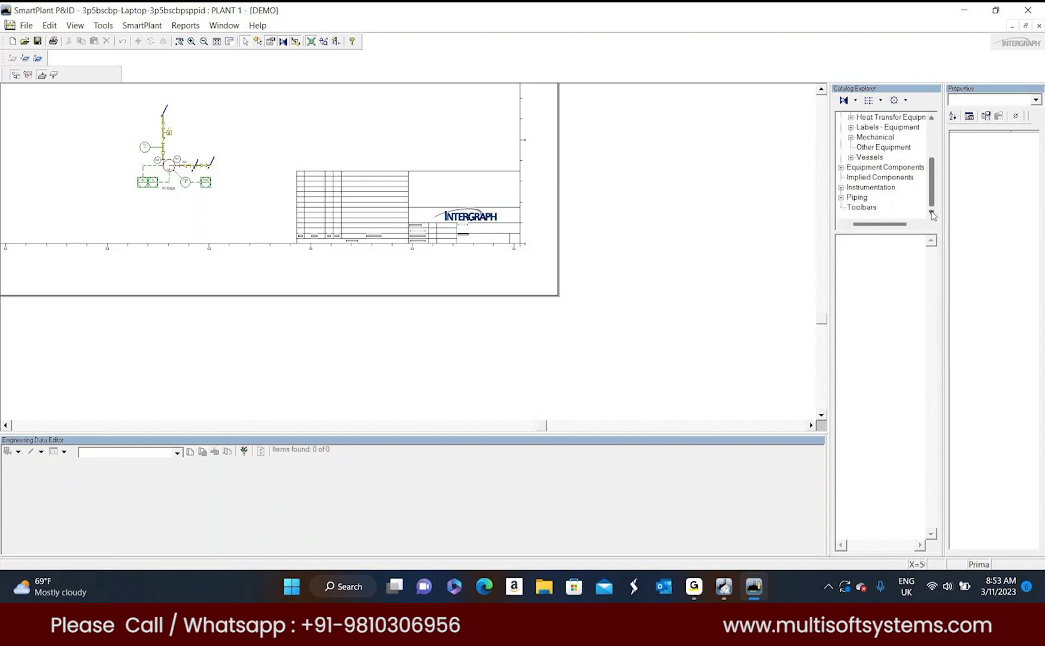
Step: Expand Equipment Components and shift the tree sideways to read General, Heating, Mechanical, Nozzles, Trays and Vessel Components
{"action": "left_click", "coordinate": [841, 168]}
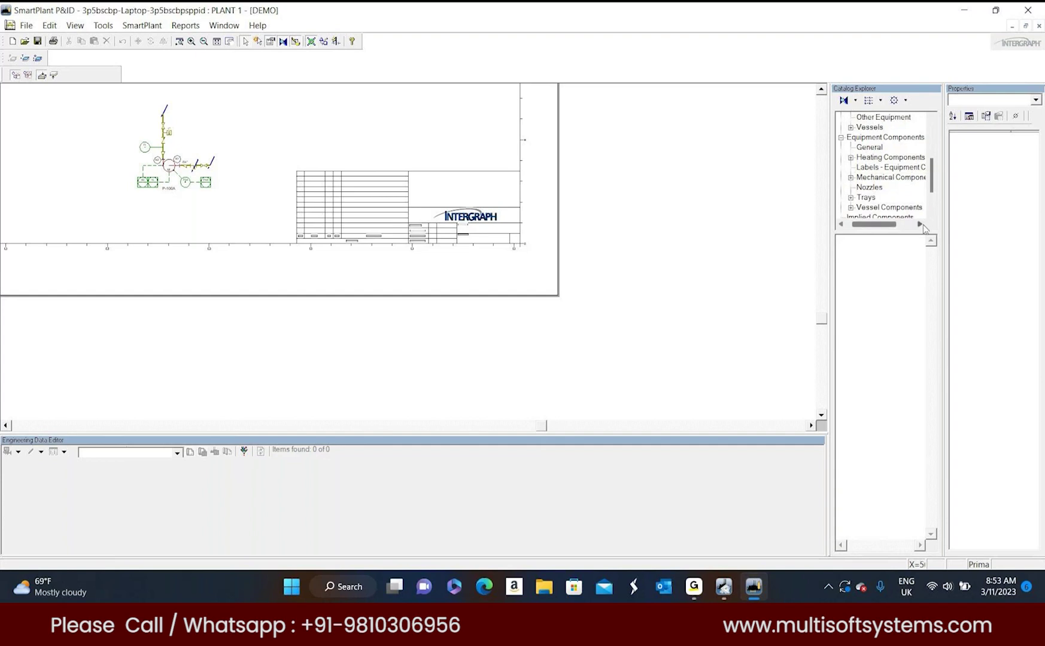
{"action": "left_click", "coordinate": [920, 225]}
{"action": "left_click", "coordinate": [921, 225]}
{"action": "left_click", "coordinate": [921, 225]}
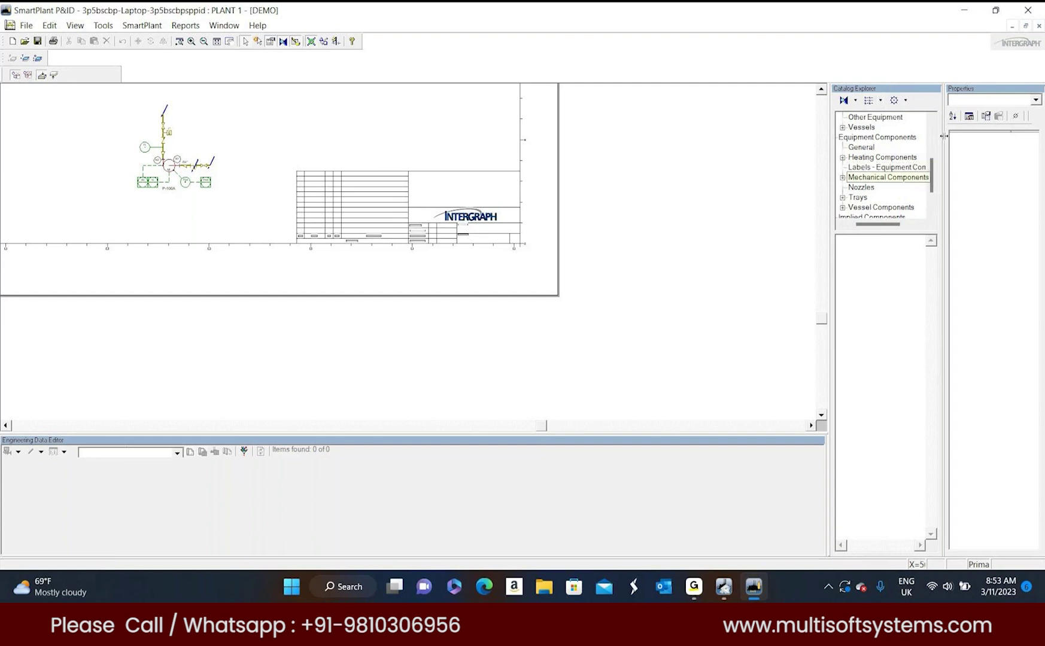
Step: Widen the catalog panel and stretch the symbol tree pane taller
{"action": "left_click_drag", "start_coordinate": [945, 140], "coordinate": [974, 141]}
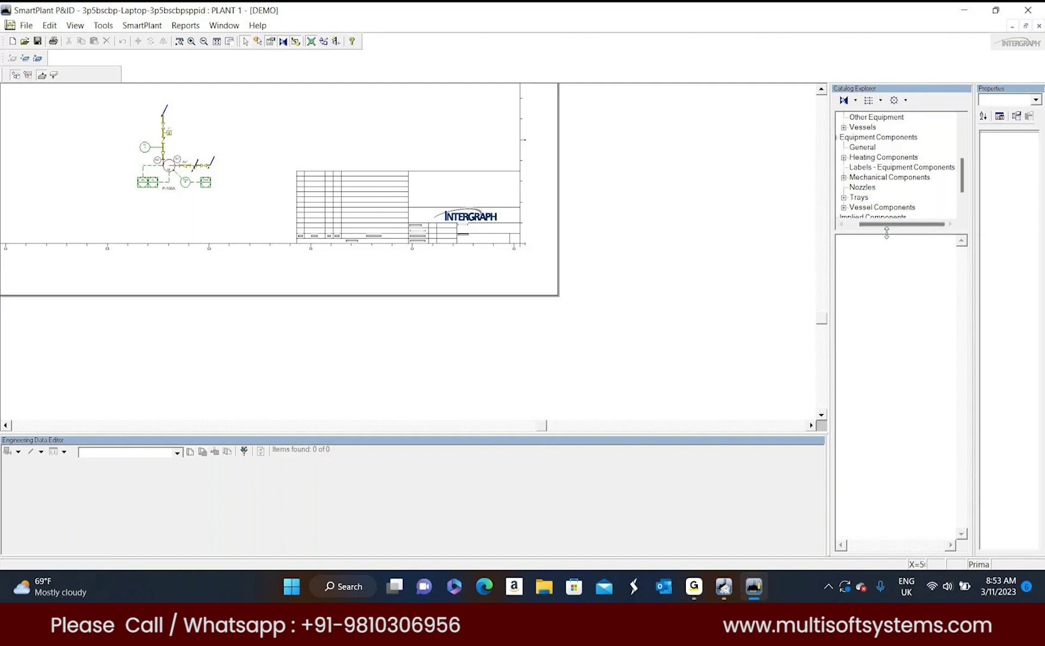
{"action": "left_click_drag", "start_coordinate": [887, 232], "coordinate": [899, 297]}
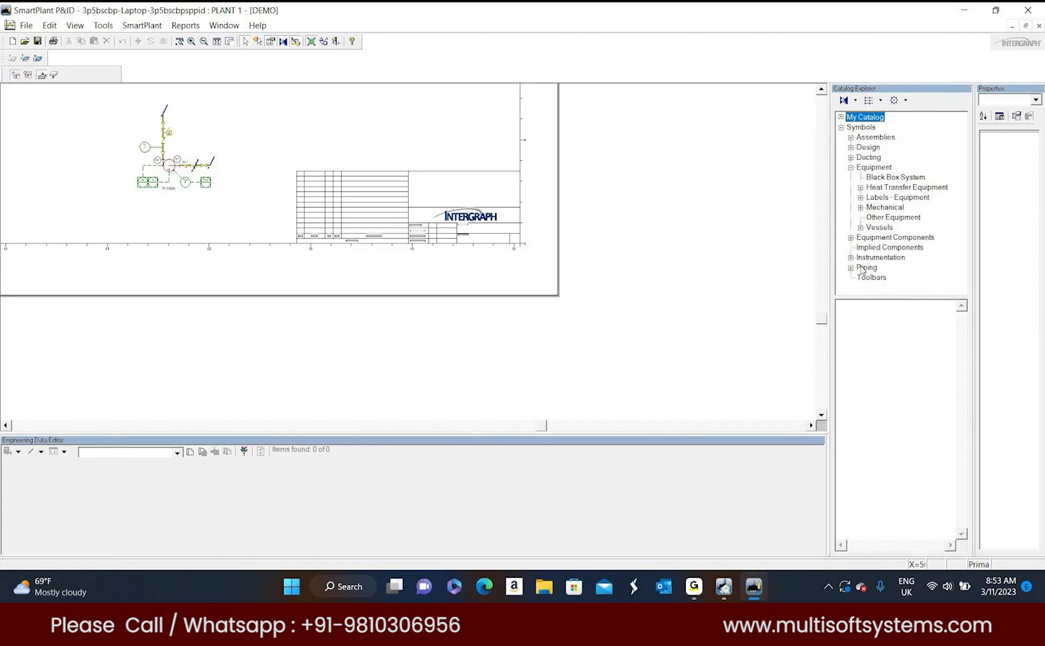
Step: Expand Equipment Components and scroll the tree down to Toolbars and back up
{"action": "left_click", "coordinate": [851, 237]}
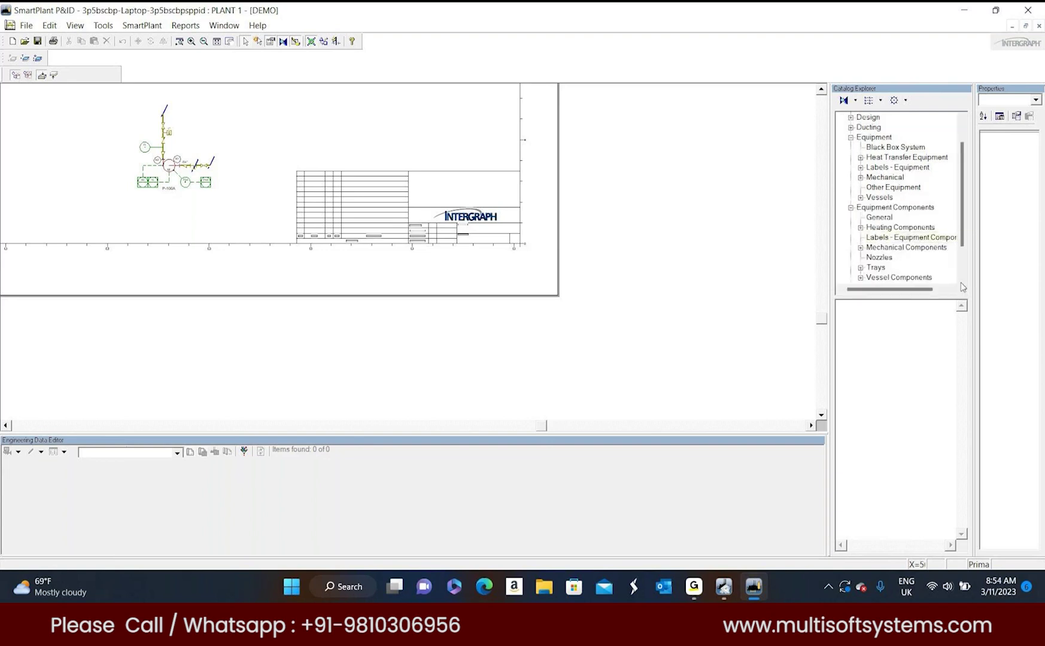
{"action": "scroll", "coordinate": [963, 286], "scroll_direction": "down", "scroll_amount": 3}
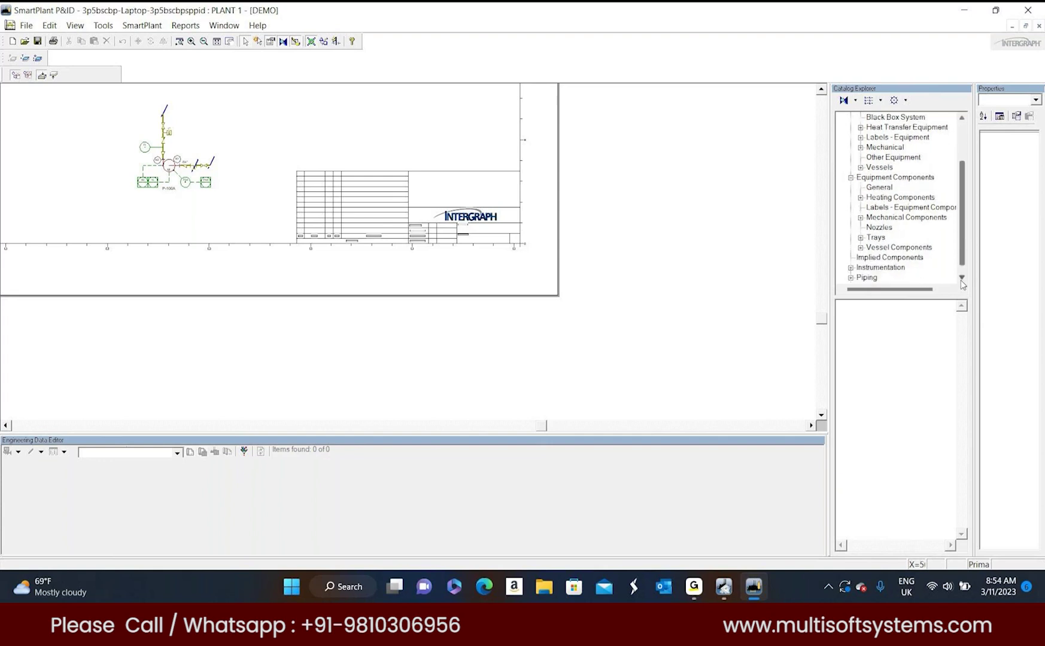
{"action": "left_click", "coordinate": [961, 278]}
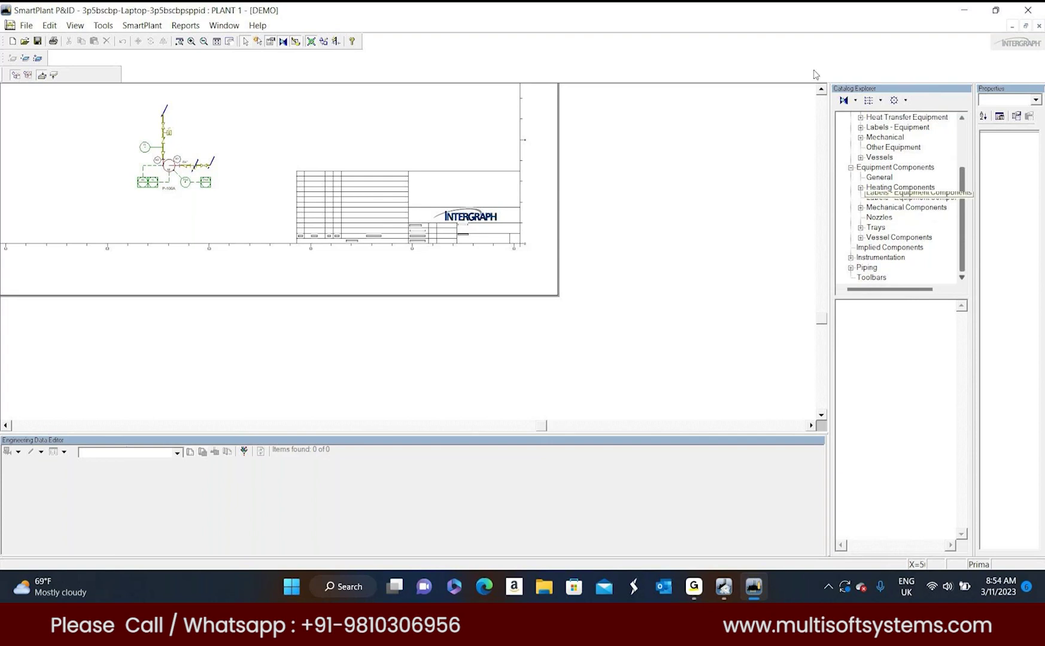
{"action": "left_click", "coordinate": [962, 118]}
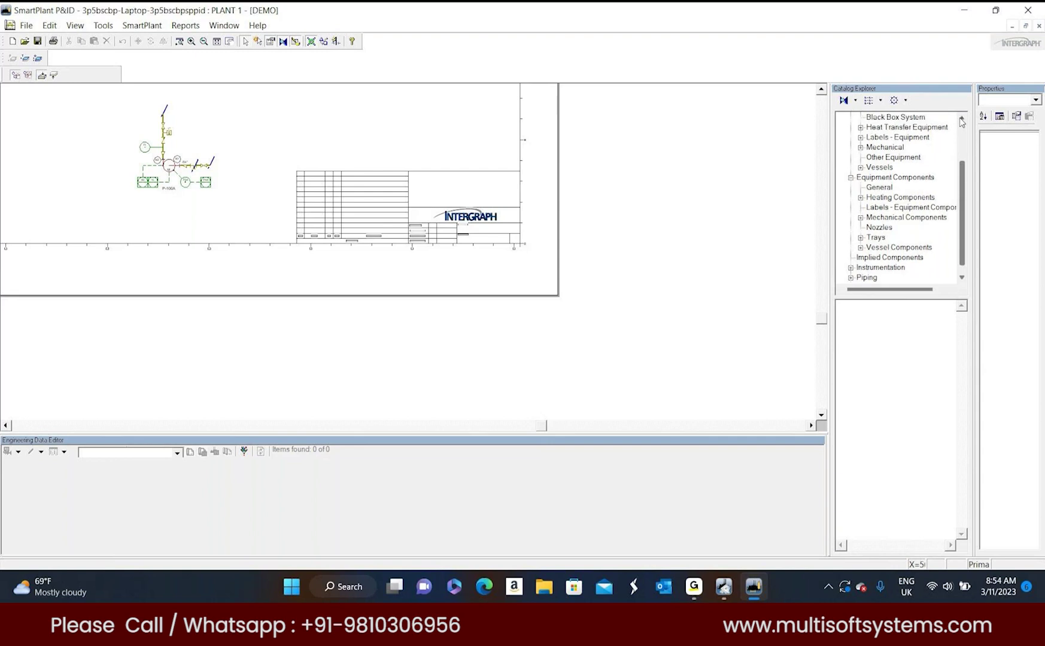
Step: Browse Heat Transfer Equipment's types, then collapse Equipment and Equipment Components
{"action": "left_click", "coordinate": [860, 127]}
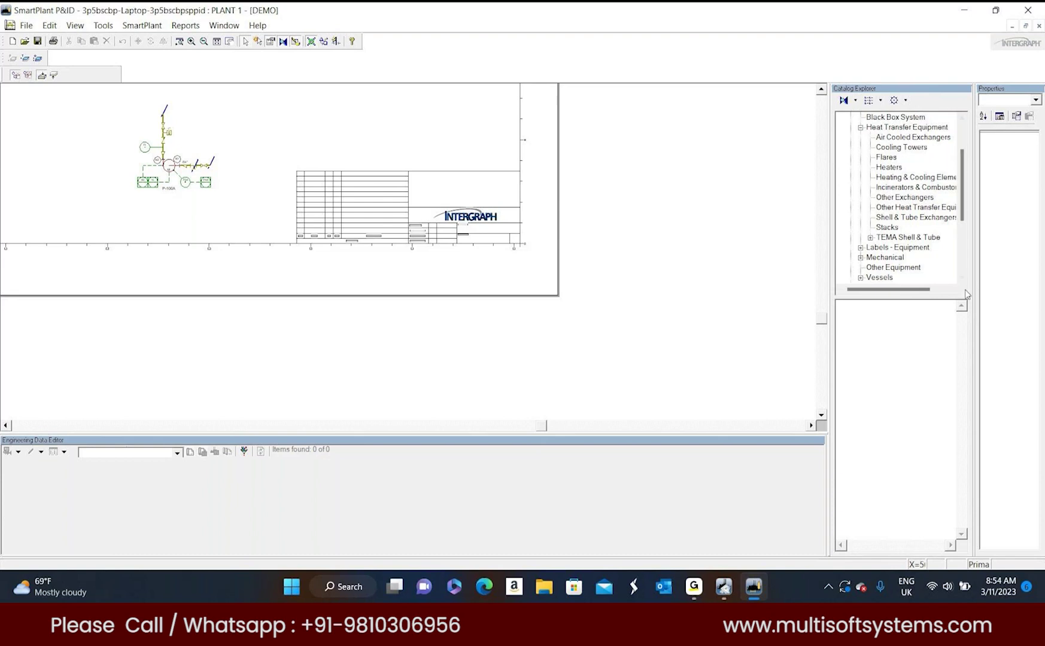
{"action": "scroll", "coordinate": [964, 286], "scroll_direction": "down", "scroll_amount": 4}
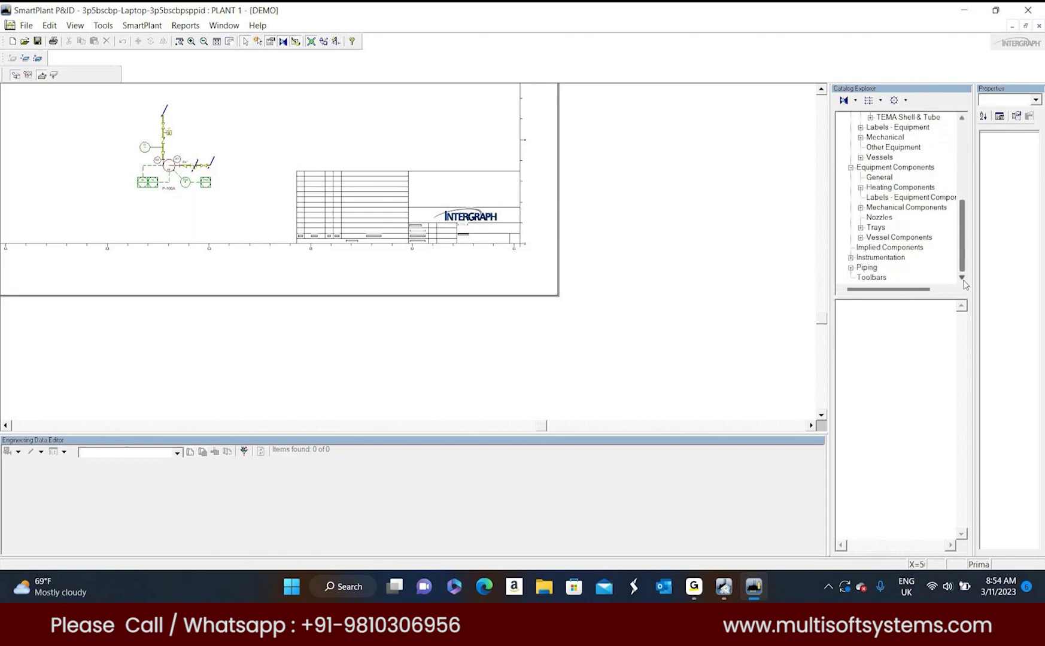
{"action": "scroll", "coordinate": [964, 124], "scroll_direction": "up", "scroll_amount": 3}
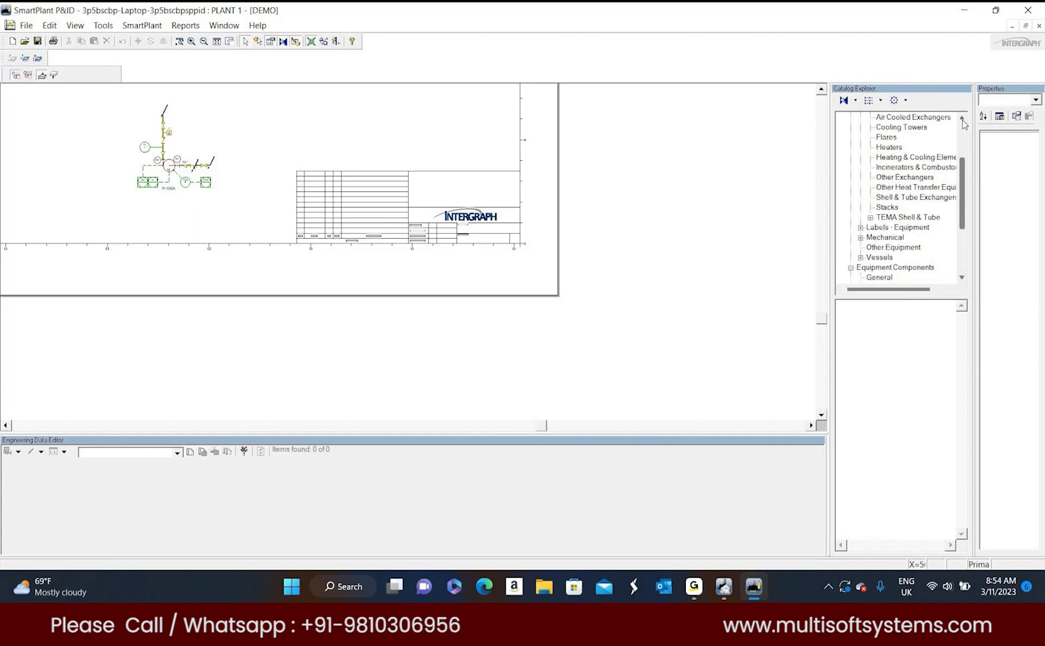
{"action": "scroll", "coordinate": [964, 124], "scroll_direction": "up", "scroll_amount": 2}
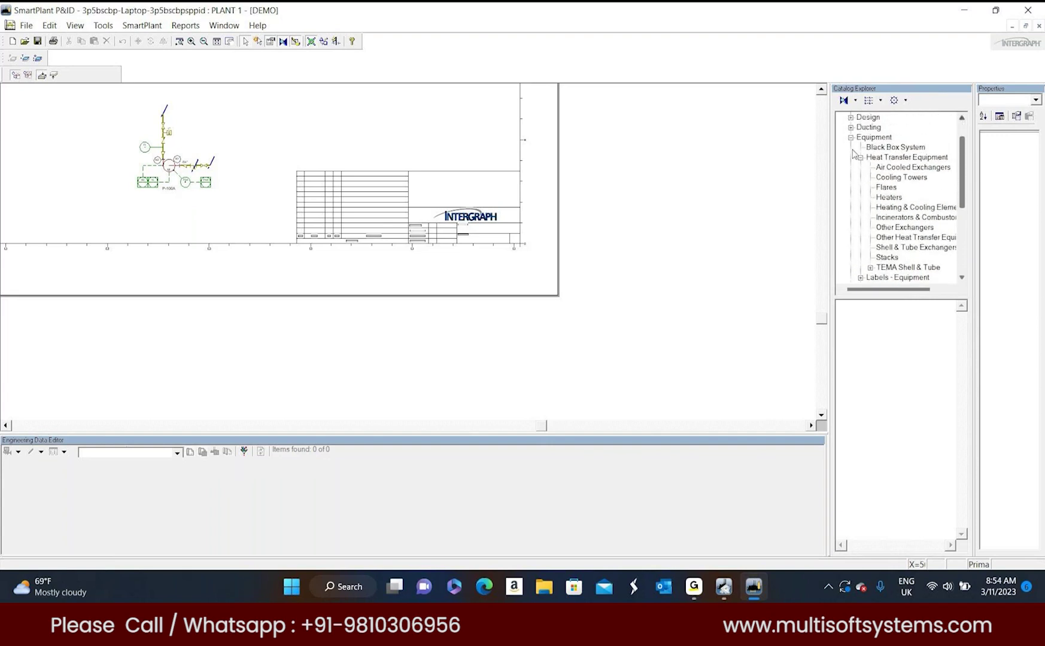
{"action": "left_click", "coordinate": [851, 138]}
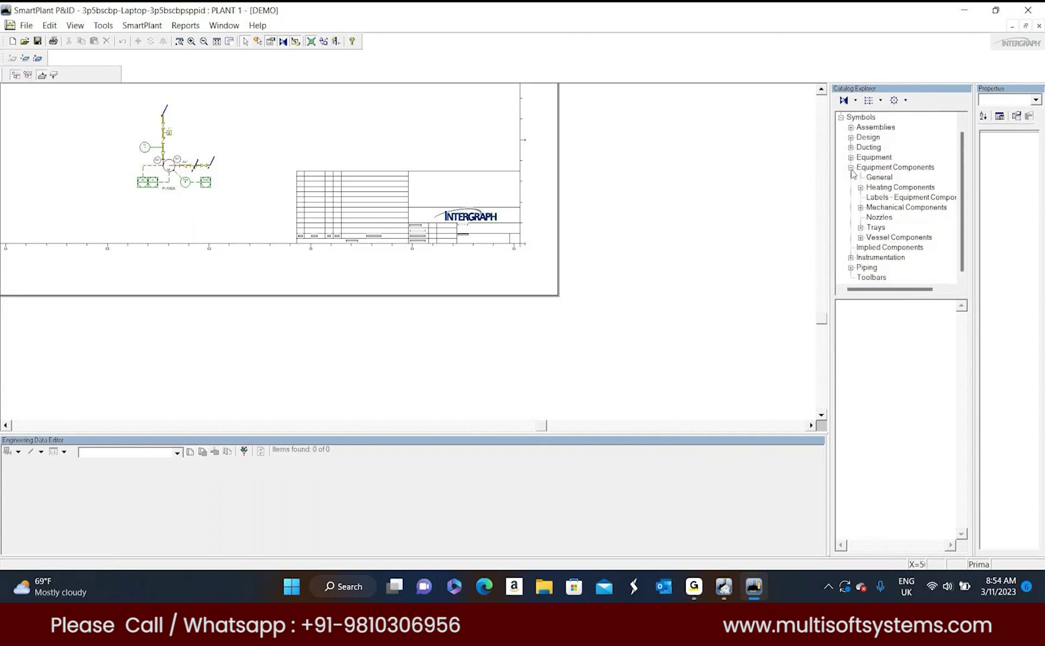
{"action": "left_click", "coordinate": [851, 168]}
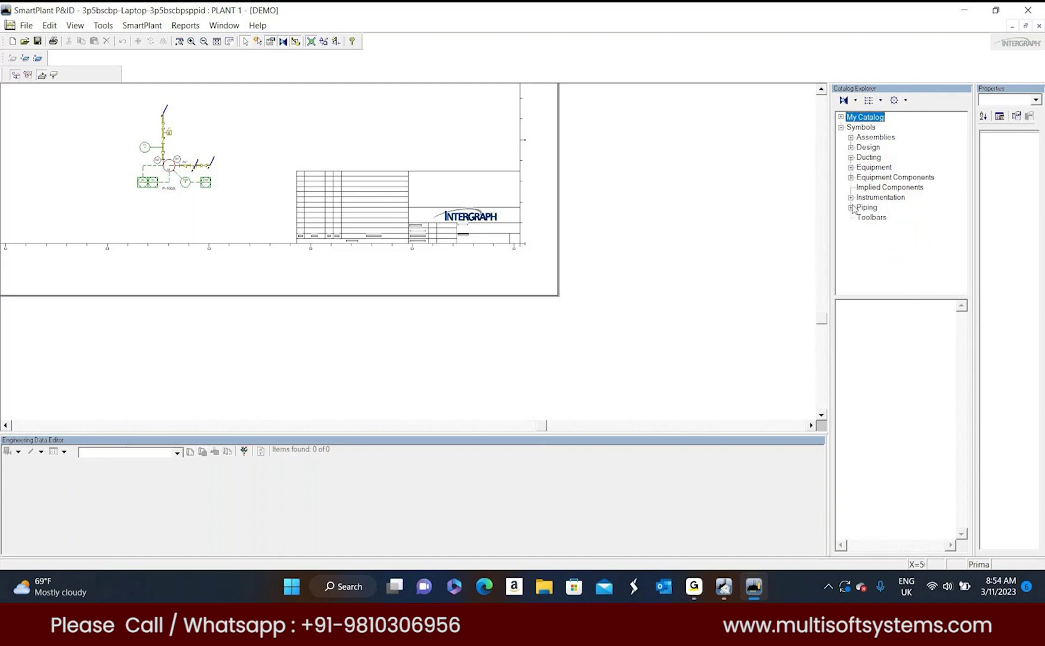
Step: Expand Instrumentation and Piping, revealing Fire & Safety, Fittings, Routing, Specialty Components and Valves
{"action": "left_click", "coordinate": [851, 199]}
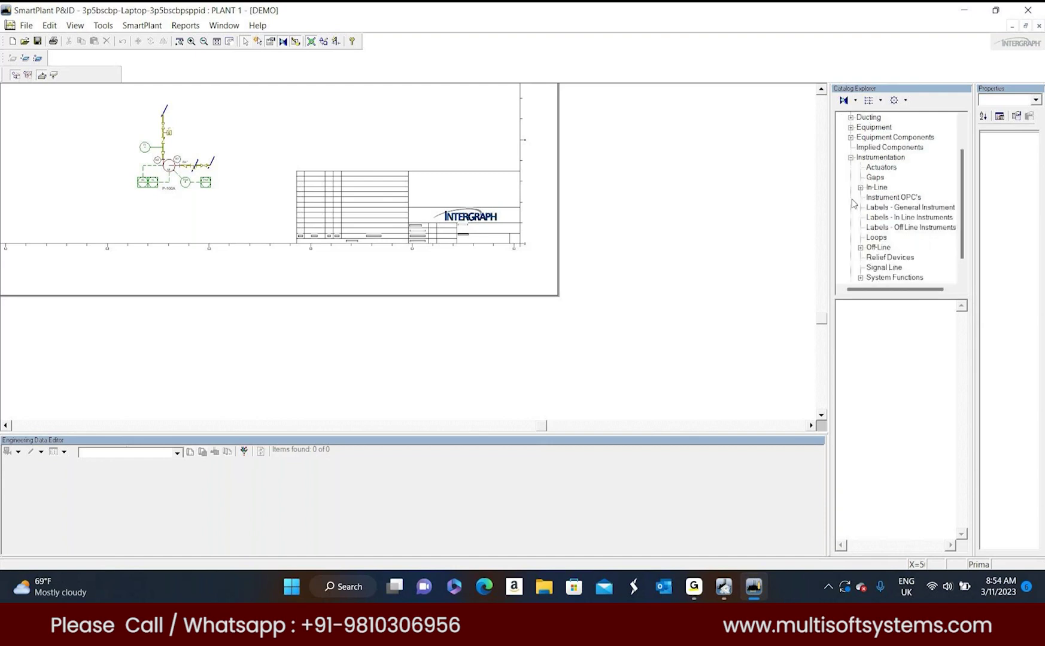
{"action": "left_click", "coordinate": [950, 290]}
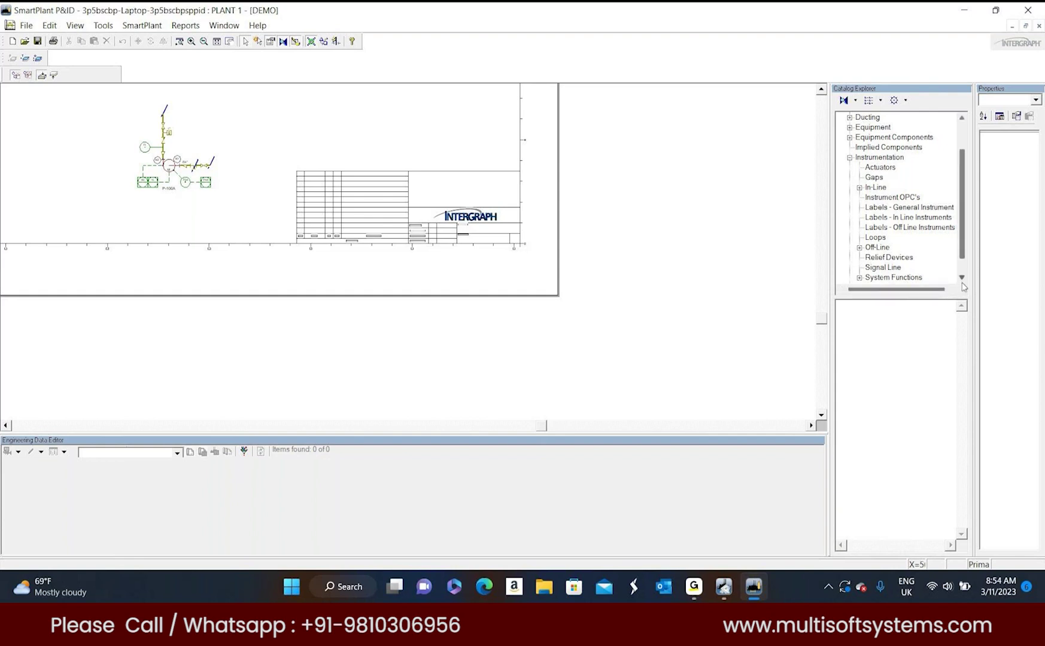
{"action": "left_click", "coordinate": [962, 279]}
{"action": "left_click", "coordinate": [962, 279]}
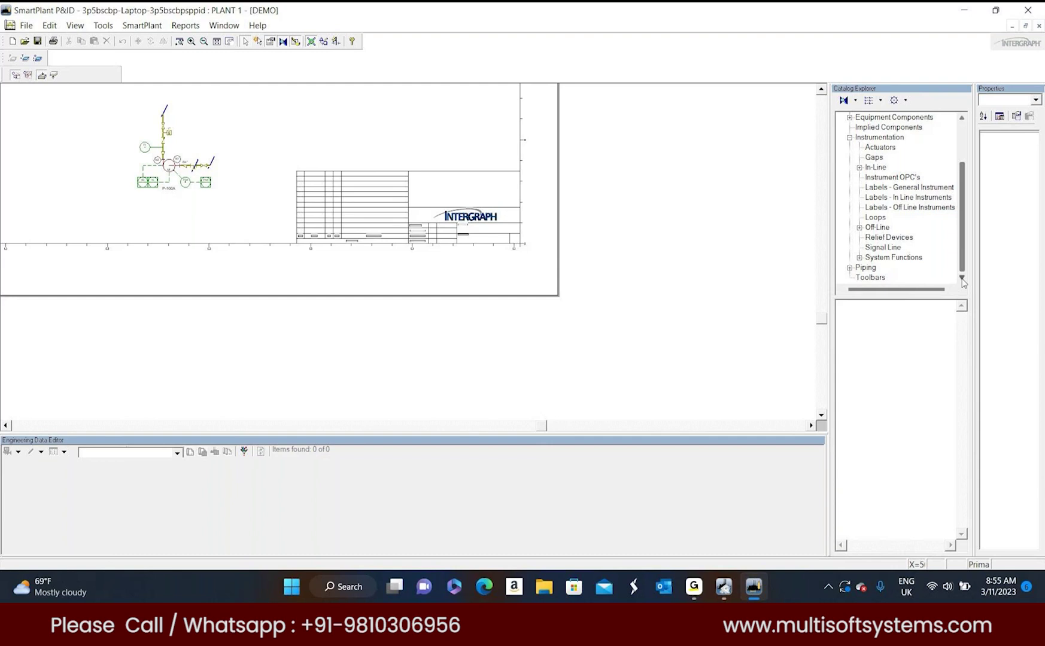
{"action": "left_click", "coordinate": [850, 267]}
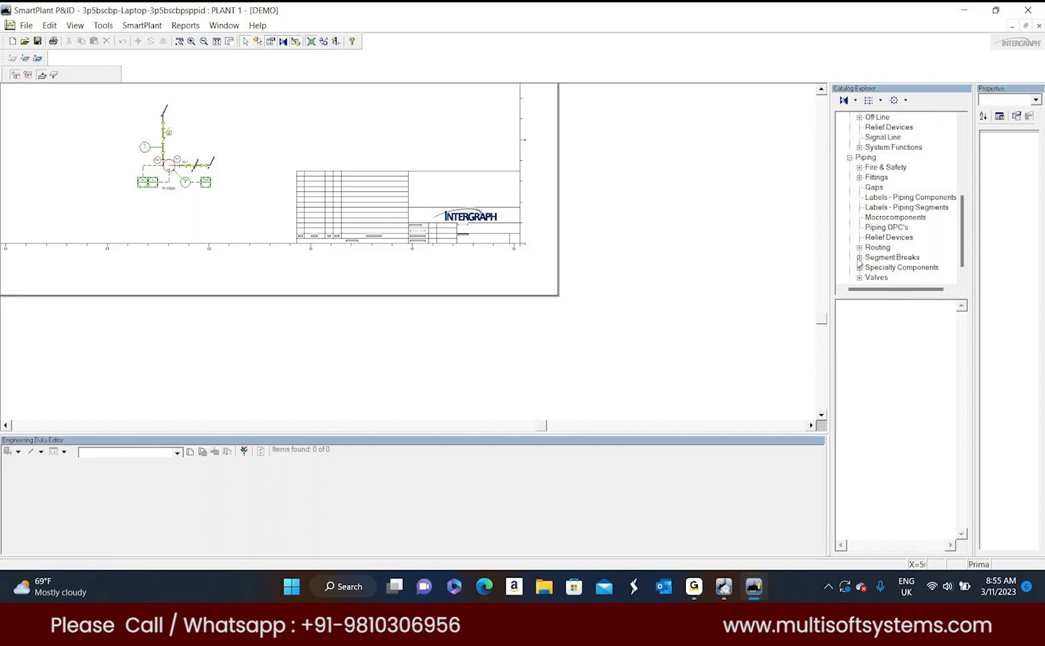
{"action": "scroll", "coordinate": [864, 259], "scroll_direction": "down", "scroll_amount": 1}
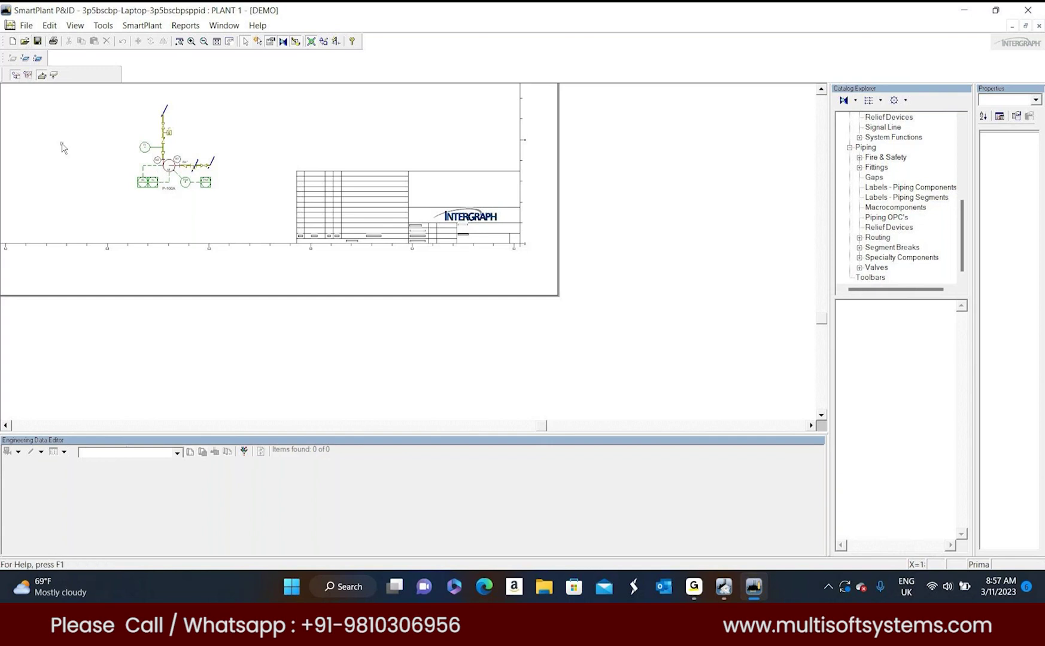
Step: Create a new blank drawing, Document4, from the template
{"action": "left_click", "coordinate": [12, 42]}
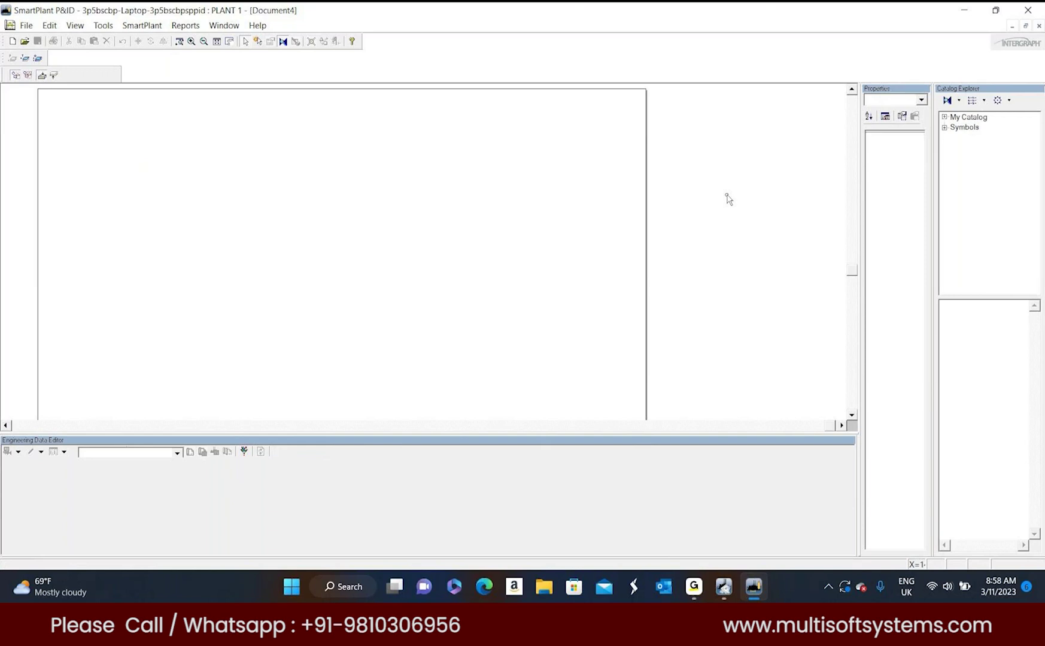
Step: Close Document4 without saving and fit the whole DEMO sheet in view
{"action": "left_click", "coordinate": [1039, 25]}
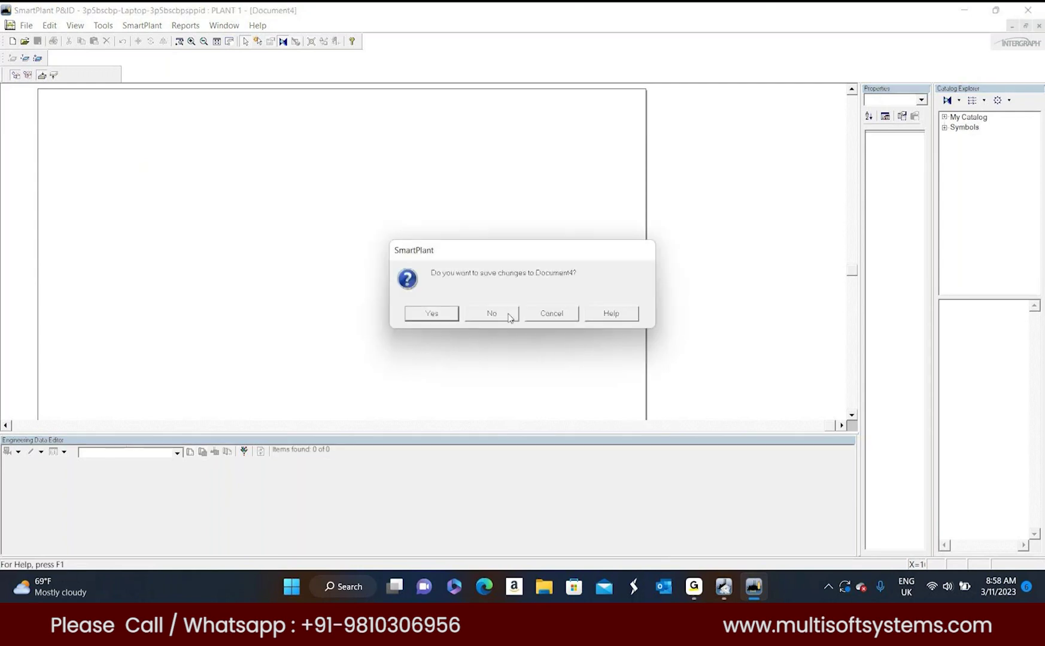
{"action": "left_click", "coordinate": [510, 317]}
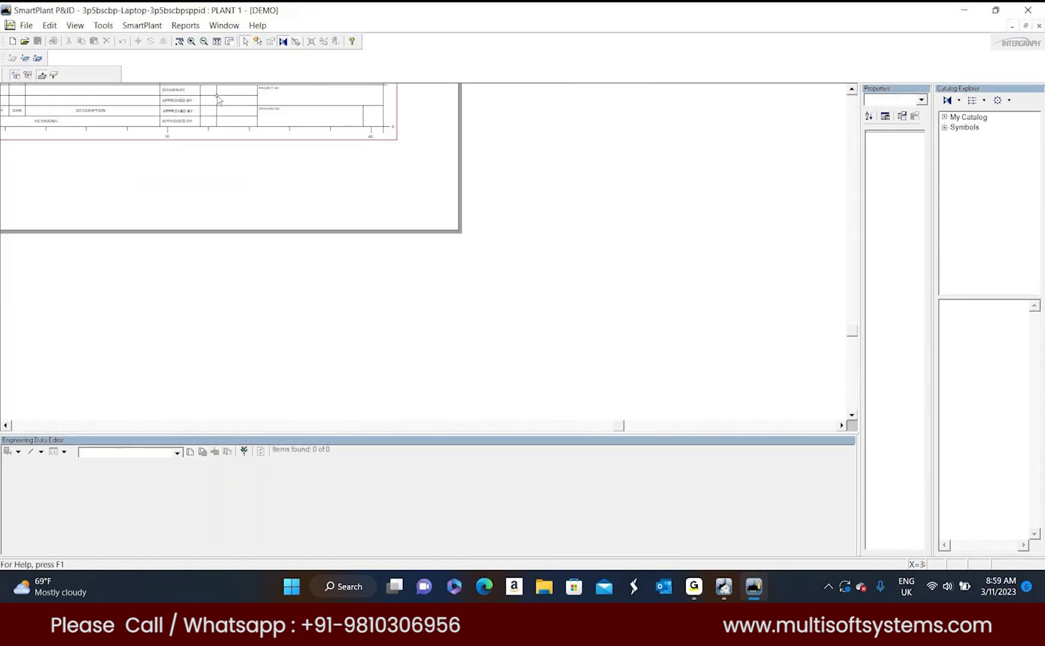
{"action": "left_click", "coordinate": [217, 41]}
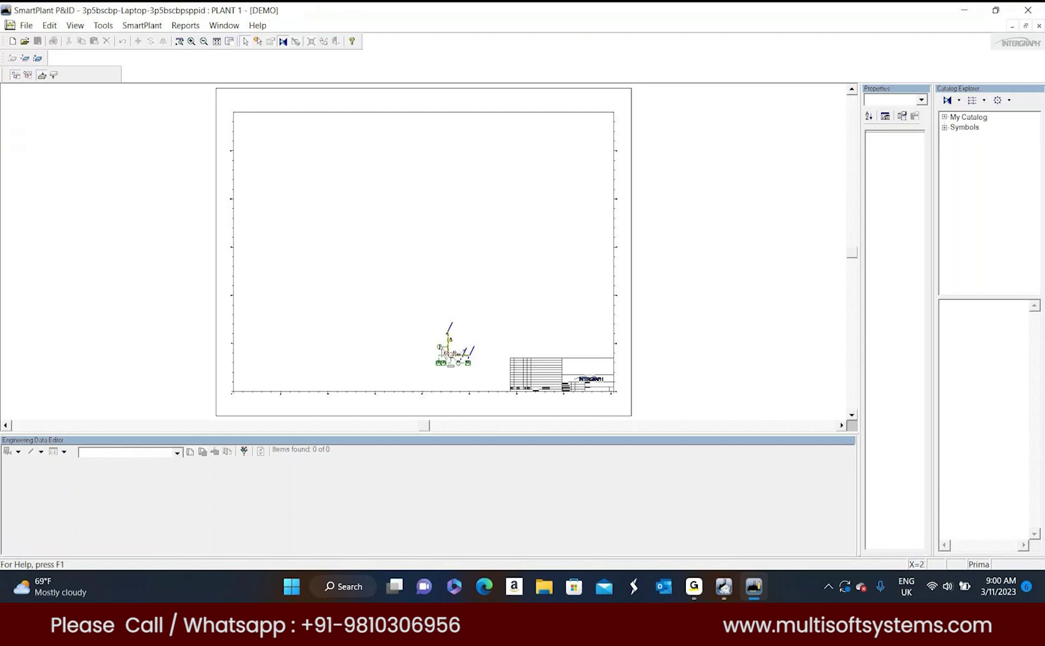
Step: Zoom in and scroll down until pump P-100A and its connected piping fill the view
{"action": "left_click", "coordinate": [192, 42]}
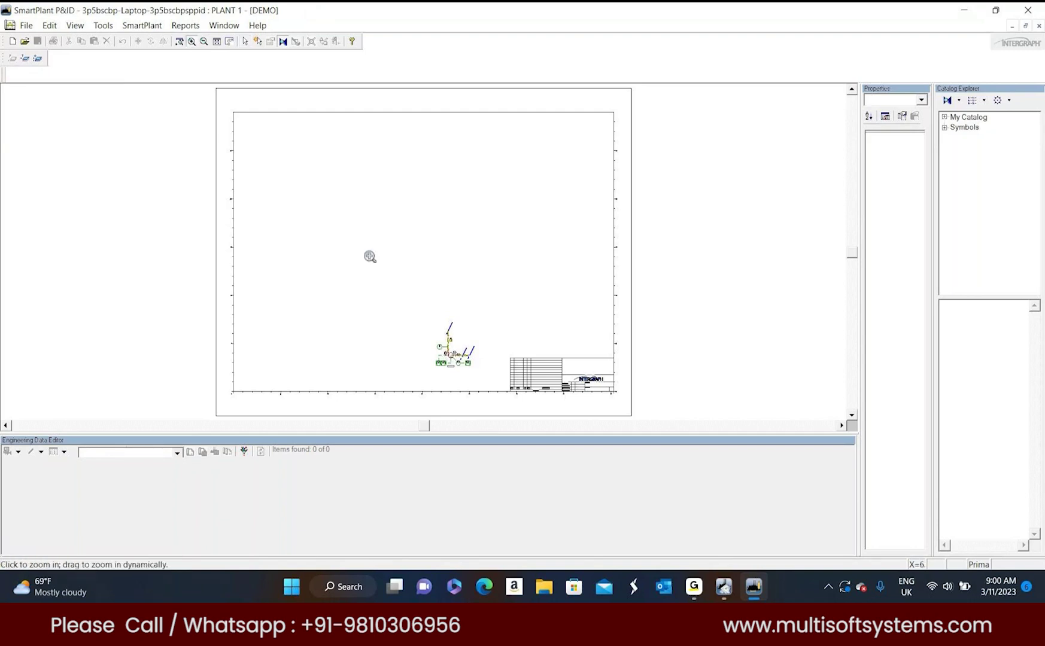
{"action": "left_click_drag", "start_coordinate": [409, 320], "coordinate": [339, 268]}
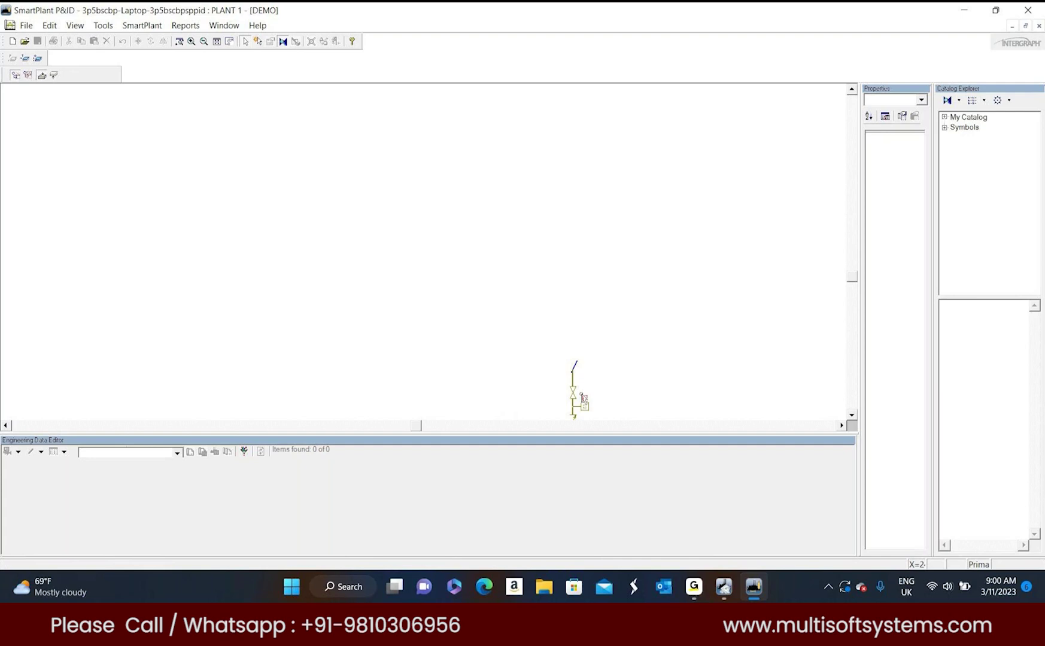
{"action": "left_click", "coordinate": [852, 415]}
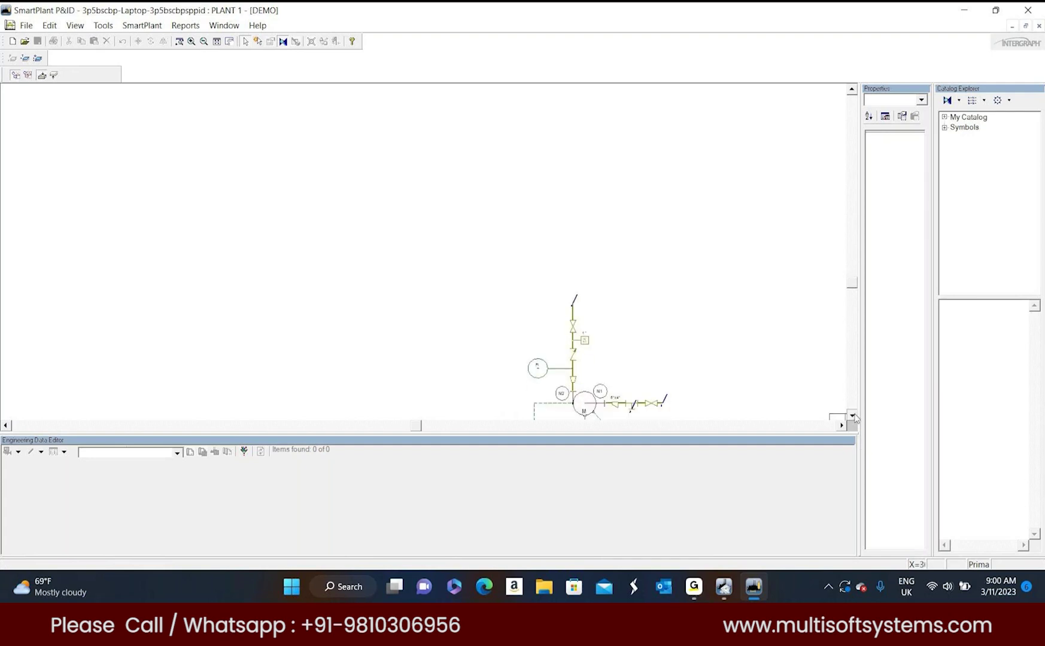
{"action": "left_click", "coordinate": [853, 415]}
{"action": "left_click", "coordinate": [853, 416]}
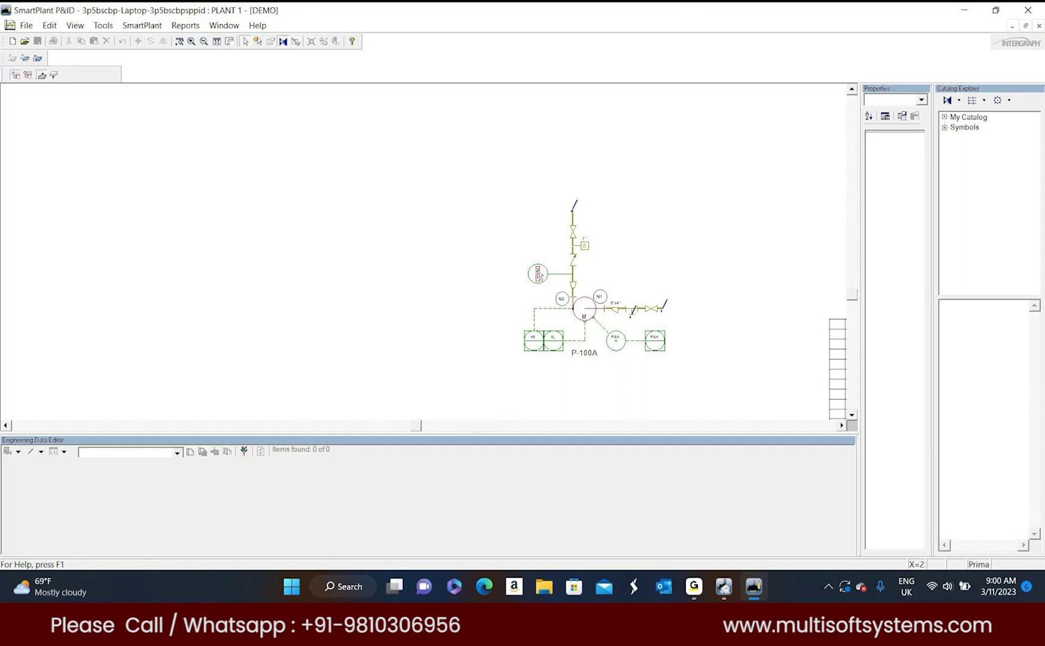
{"action": "left_click", "coordinate": [181, 43]}
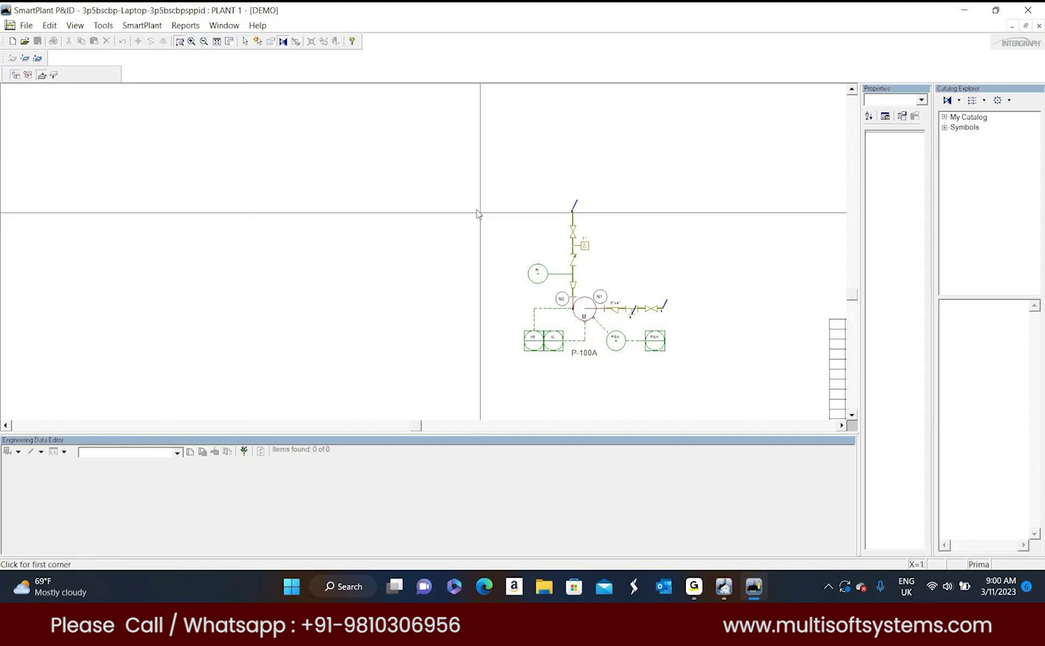
Step: Zoom into a rectangle around pump P-100A and its PI, PSH, PAH, HS and XL instruments
{"action": "left_click", "coordinate": [373, 206]}
{"action": "left_click", "coordinate": [656, 363]}
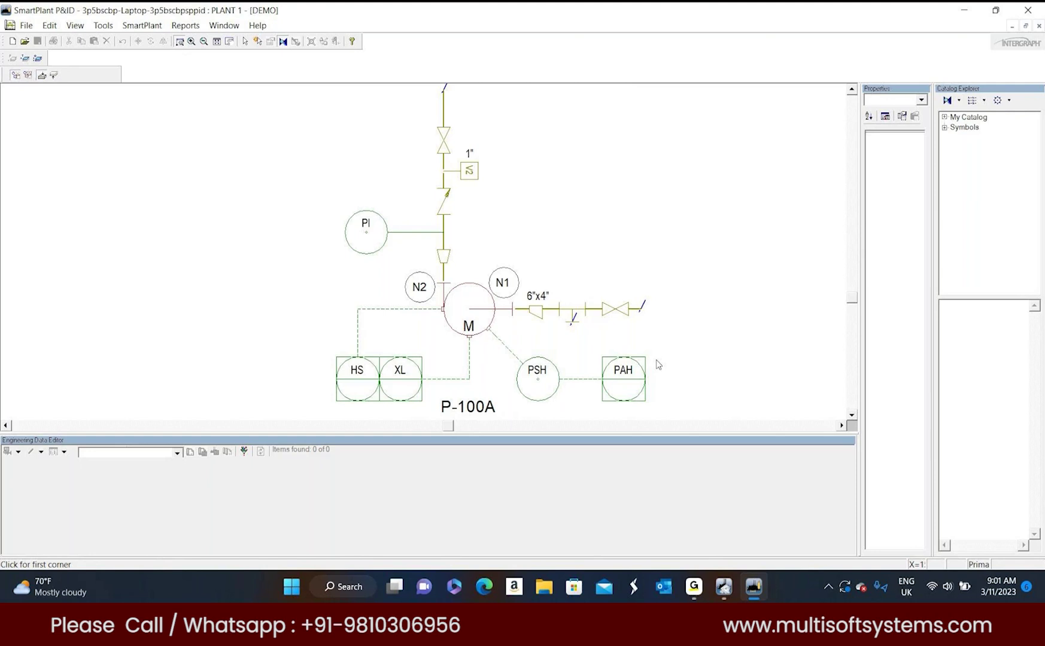
{"action": "left_click", "coordinate": [370, 245]}
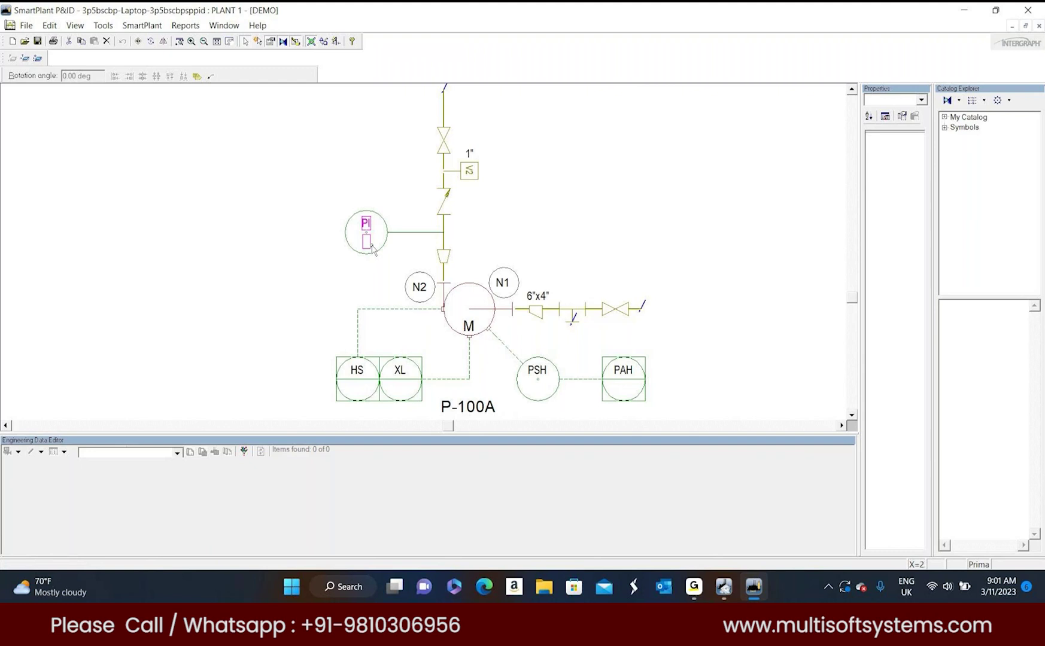
Step: Select the PI instrument bubble, then close the DEMO drawing
{"action": "left_click", "coordinate": [377, 249]}
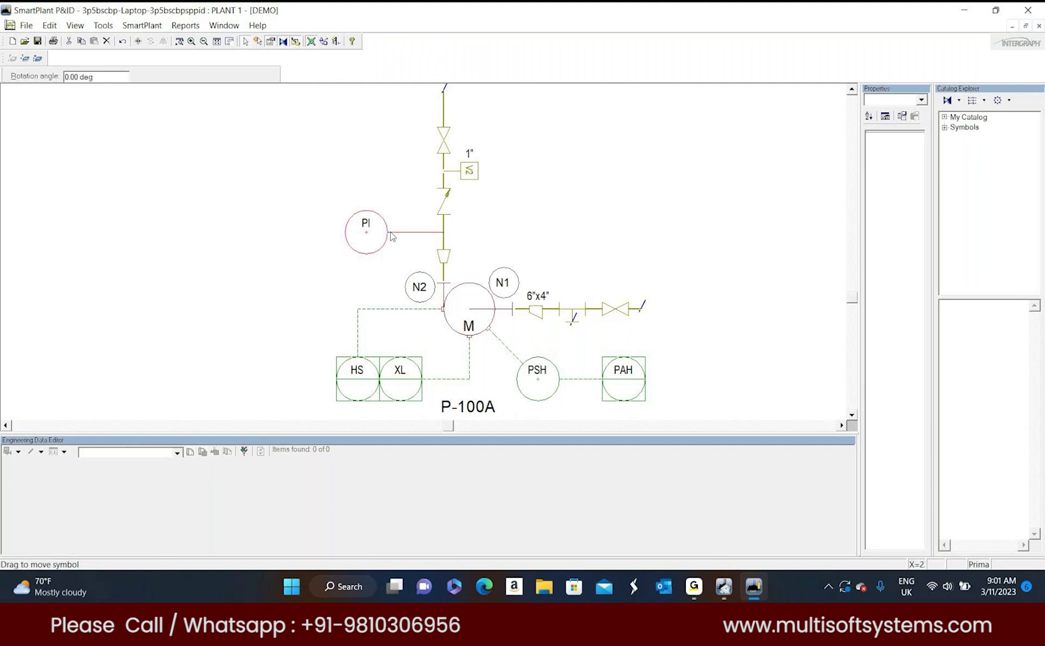
{"action": "left_click", "coordinate": [1040, 27]}
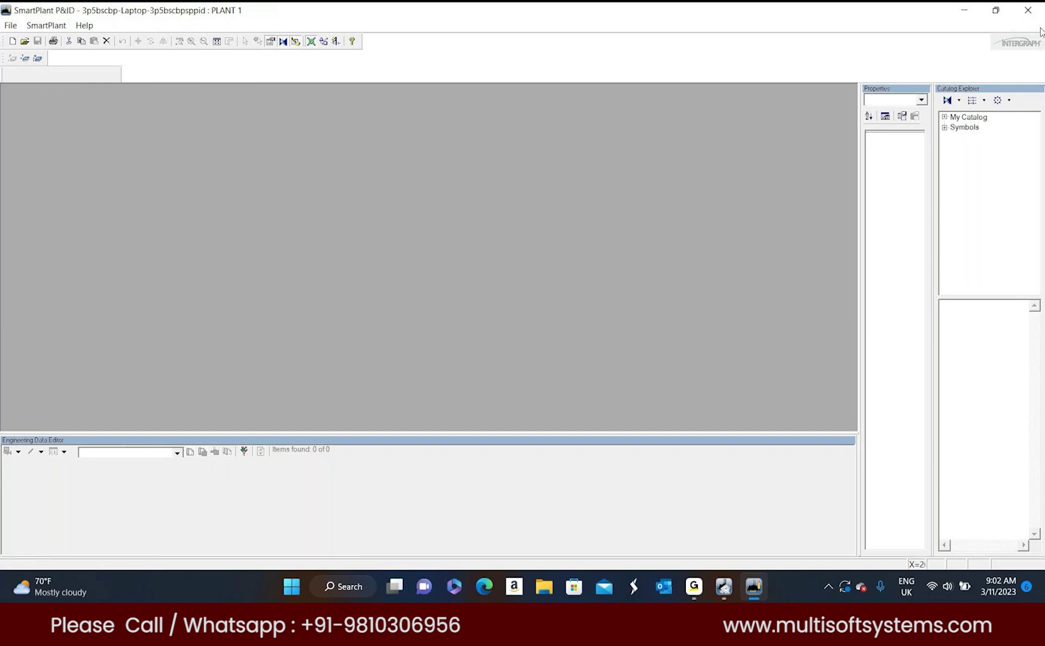
Step: Close SmartPlant P&ID to return to Drawing Manager, which lists the DEMO, Test 1 and Test 2 drawings
{"action": "left_click", "coordinate": [1029, 11]}
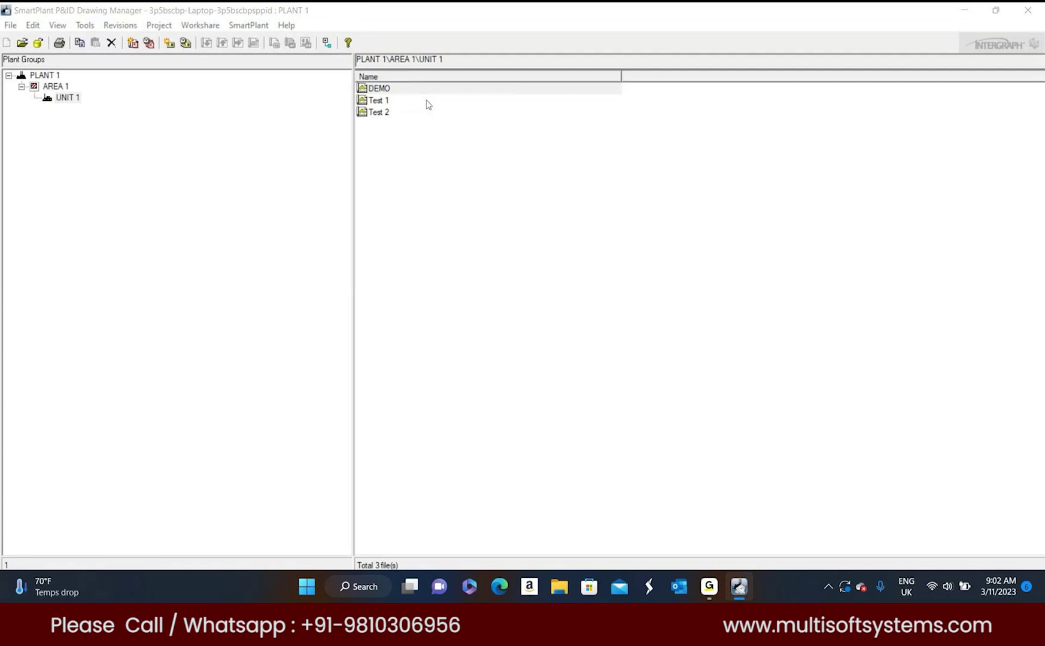
{"action": "mouse_move", "coordinate": [740, 592]}
Step: End the unresponsive draft (32 bit) process in Task Manager, then select the DEMO drawing
{"action": "key", "text": "ctrl+shift+Escape"}
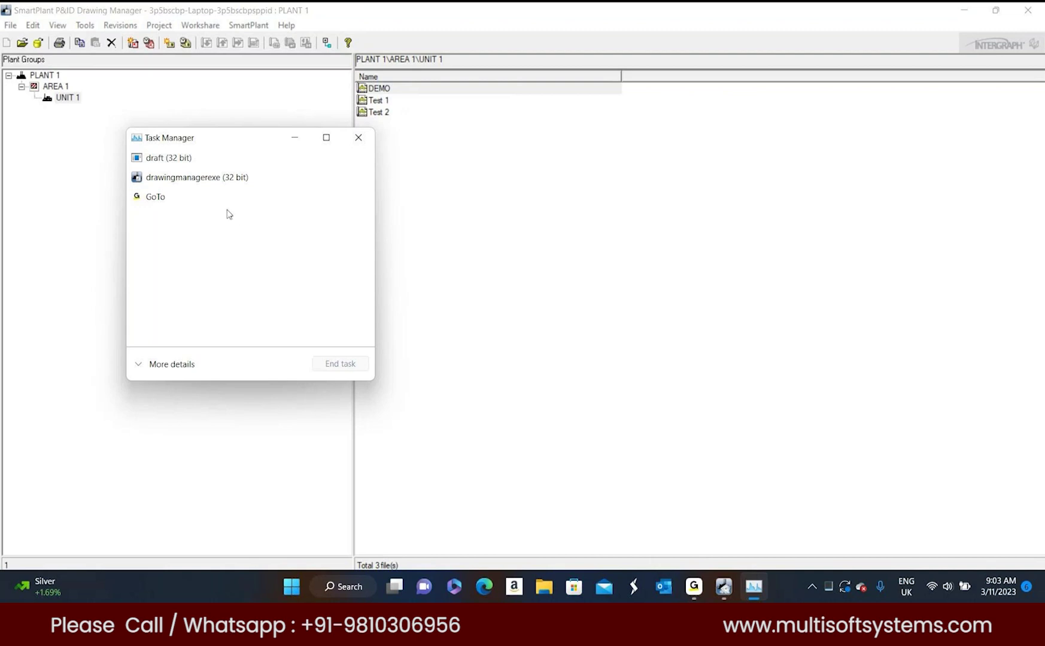
{"action": "left_click", "coordinate": [182, 164]}
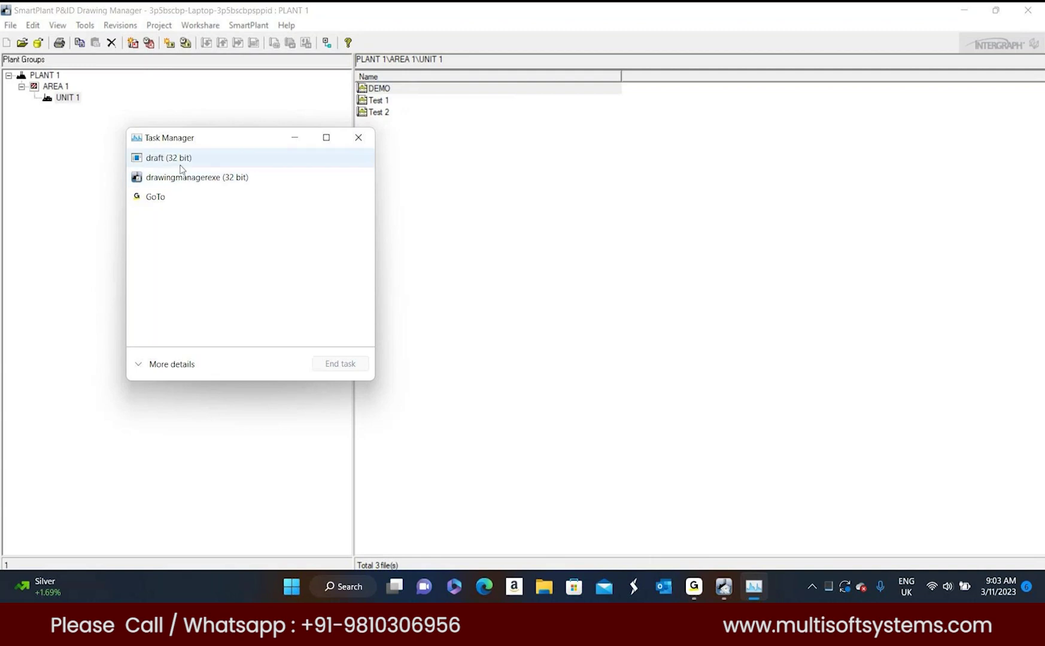
{"action": "left_click", "coordinate": [340, 364]}
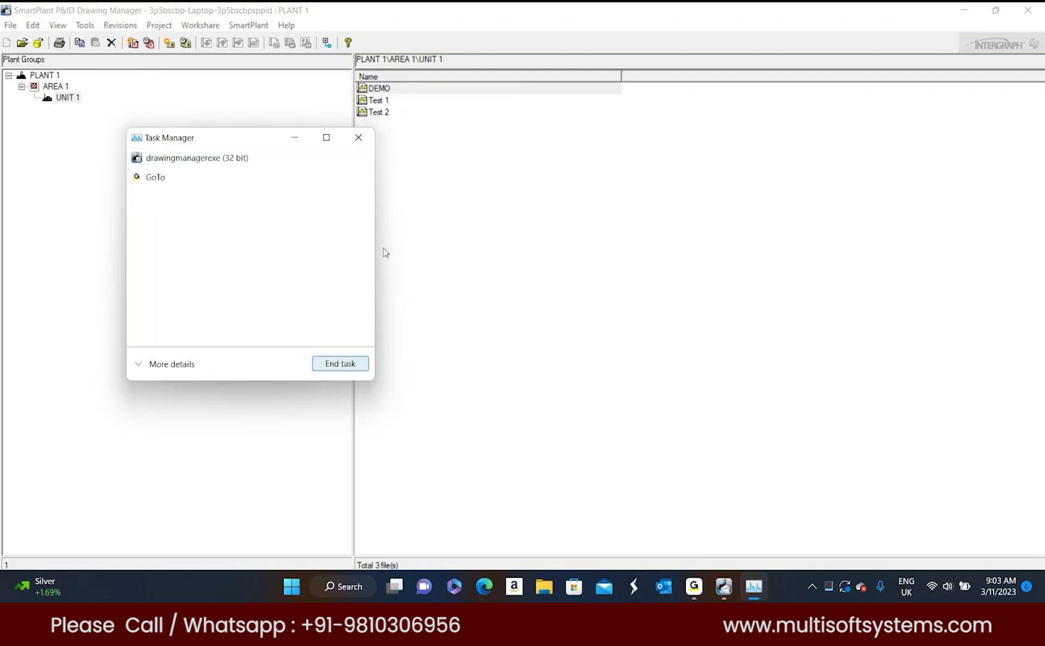
{"action": "left_click", "coordinate": [359, 138]}
Step: Run the Out-of-Date Drawings Update check on the DEMO drawing
{"action": "right_click", "coordinate": [390, 88]}
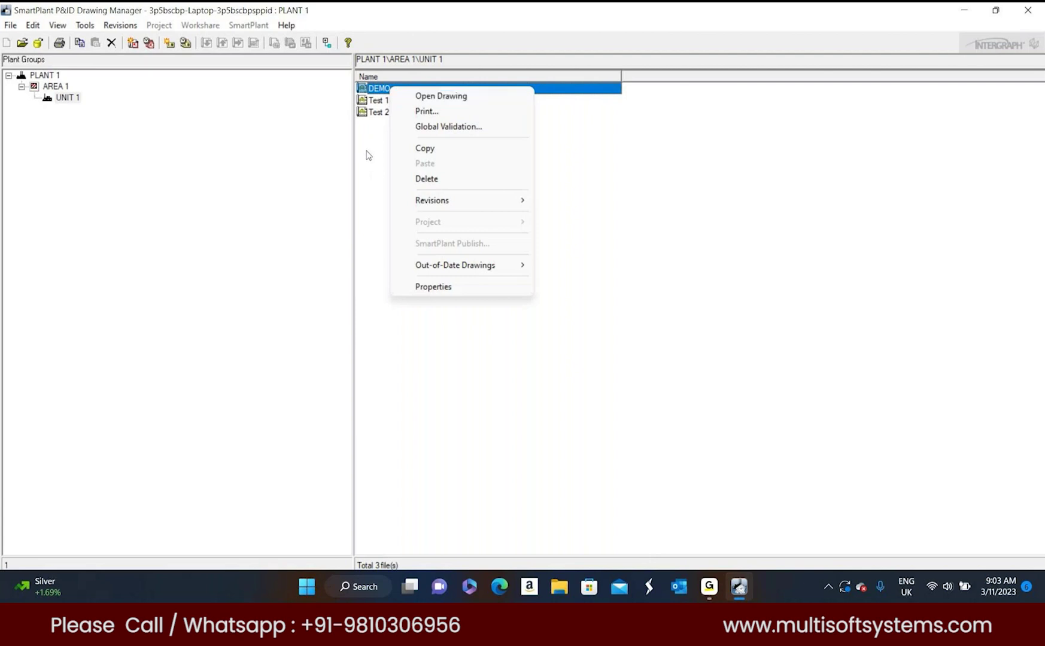
{"action": "mouse_move", "coordinate": [515, 266]}
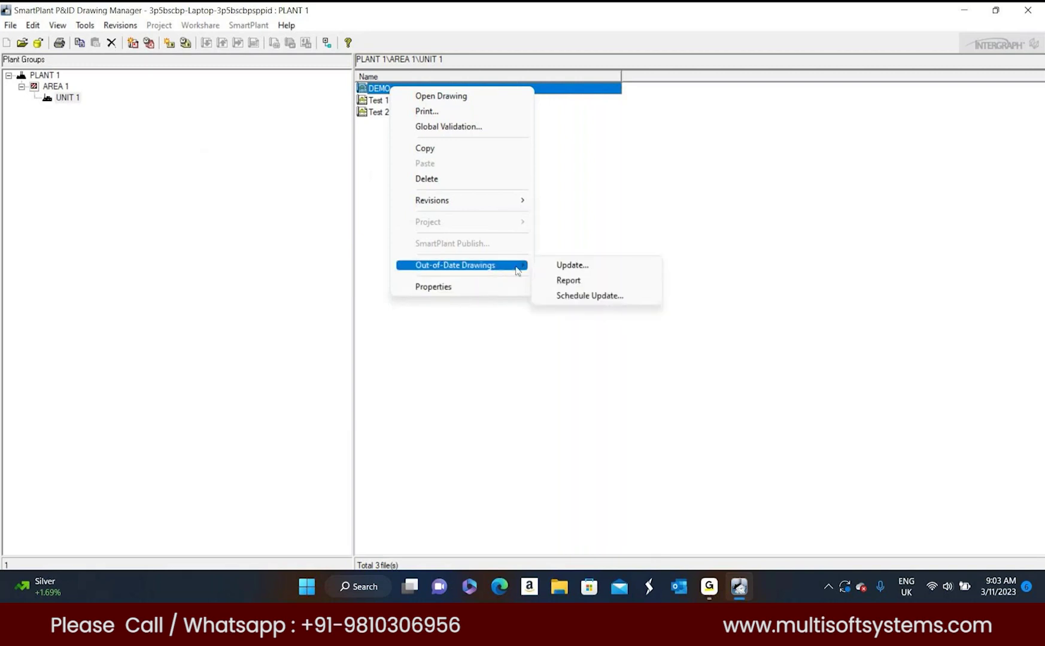
{"action": "left_click", "coordinate": [563, 265]}
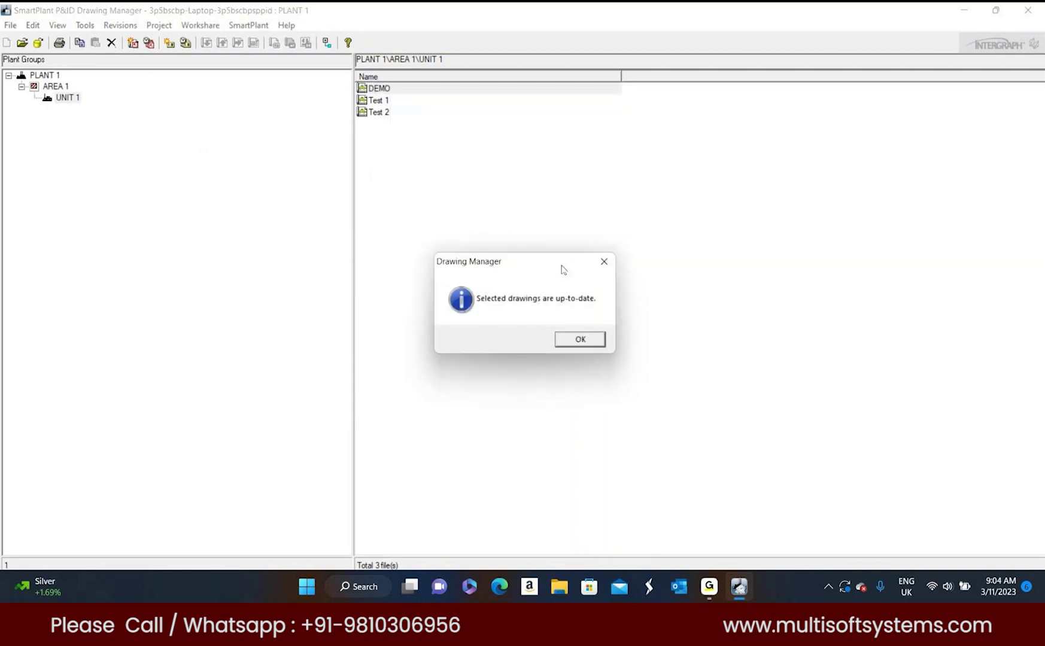
Step: Acknowledge the message that the DEMO drawing is up-to-date
{"action": "left_click", "coordinate": [580, 339]}
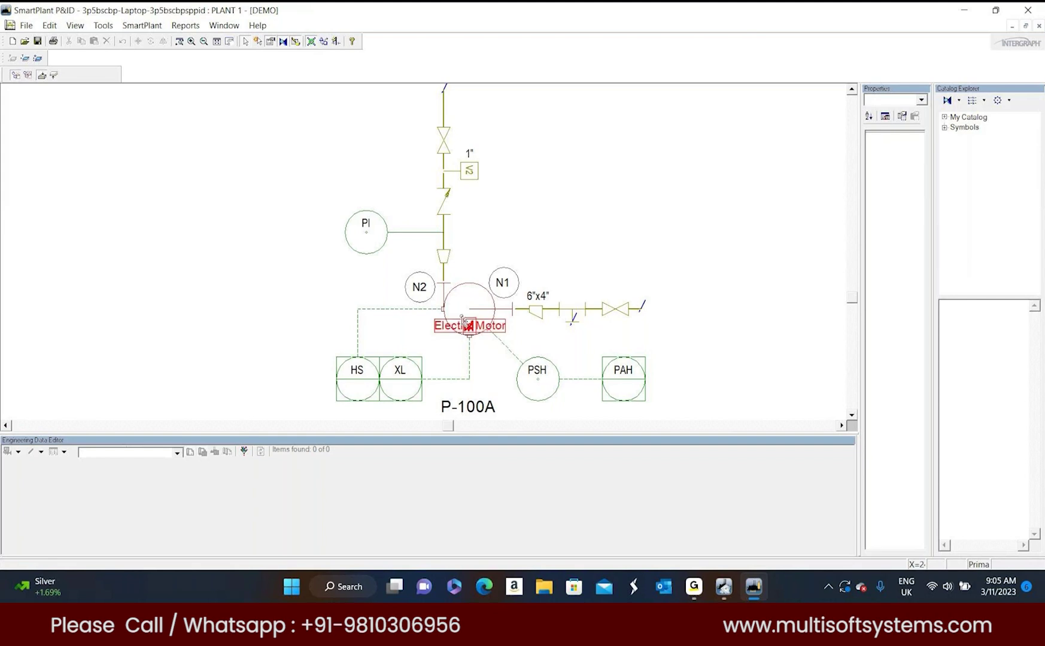
{"action": "left_click", "coordinate": [472, 409]}
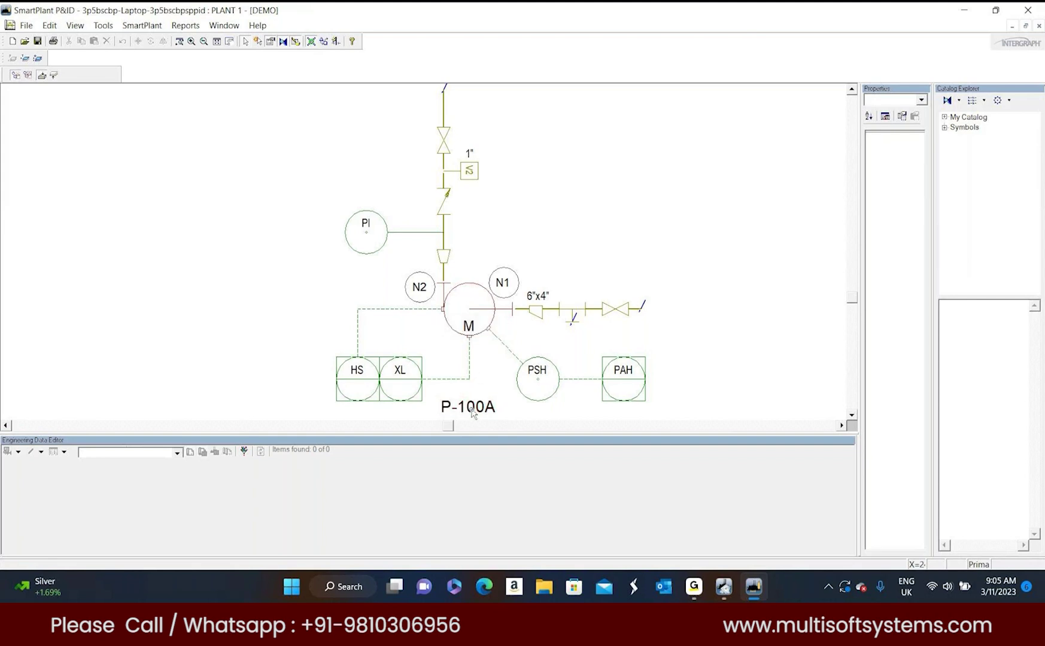
{"action": "right_click", "coordinate": [472, 409]}
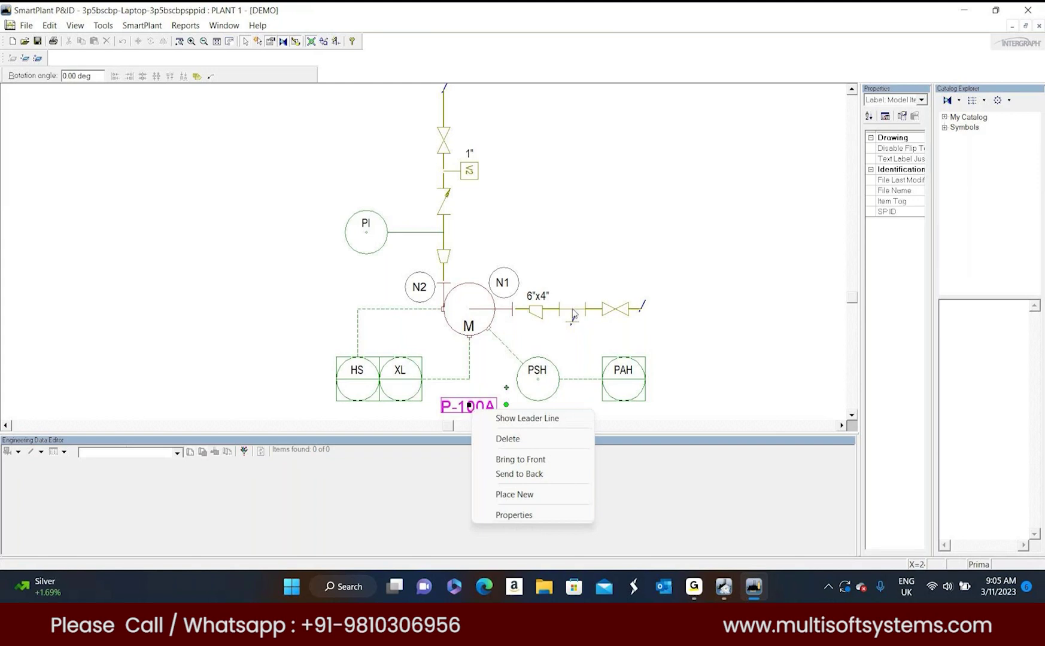
{"action": "left_click", "coordinate": [488, 298]}
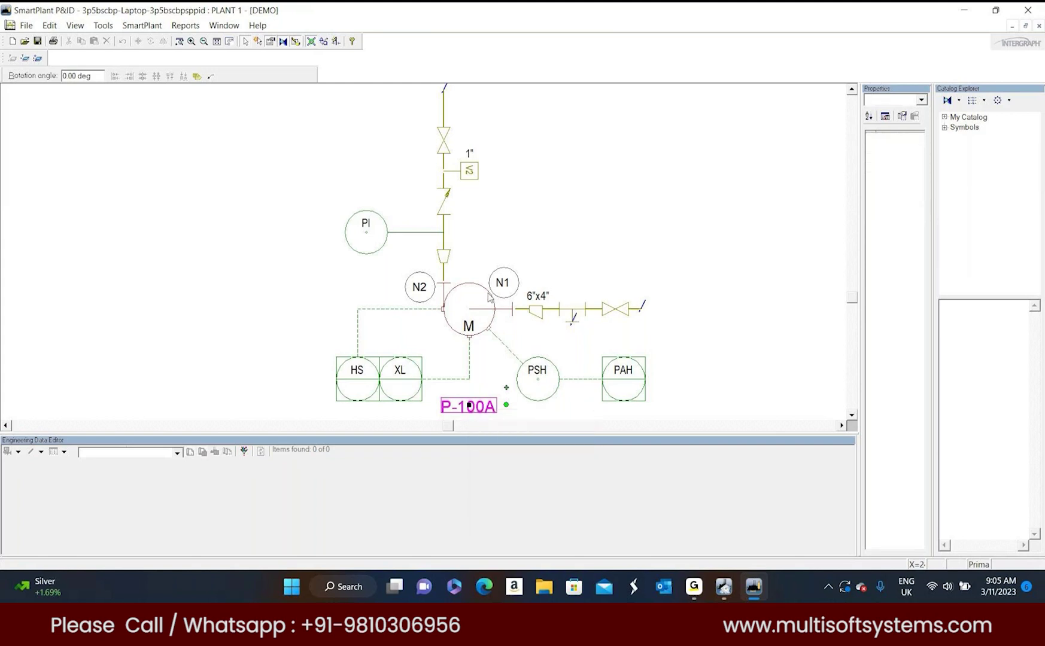